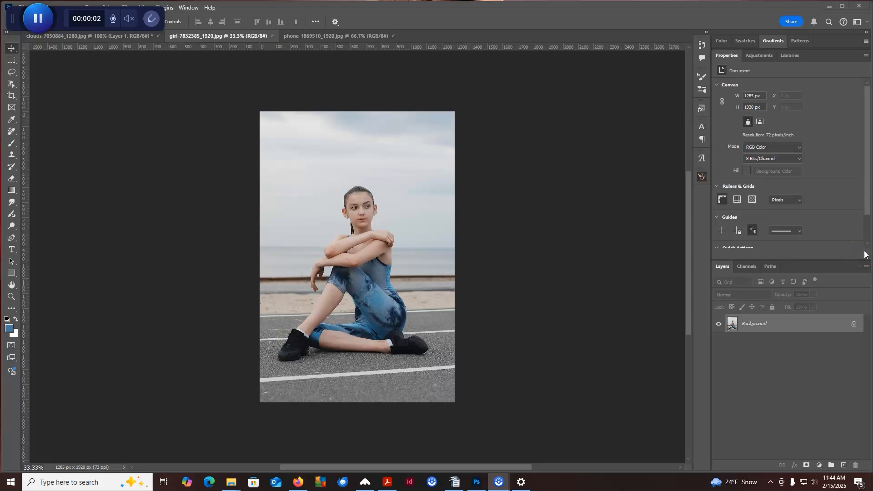
# Select the whole seated girl with the Object Selection Tool, framing her with a rectangle about 1080 by 1278 px.
pyautogui.click(865, 253)
pyautogui.click(12, 84)
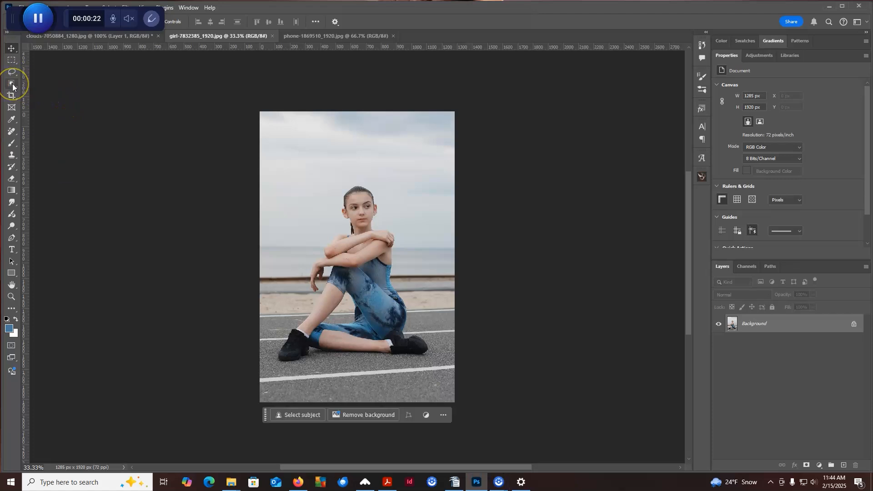
pyautogui.click(12, 85)
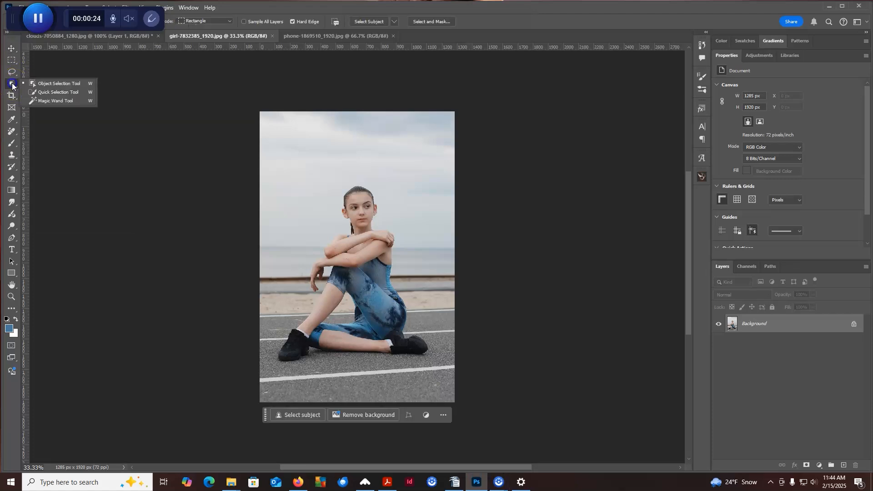
pyautogui.click(40, 86)
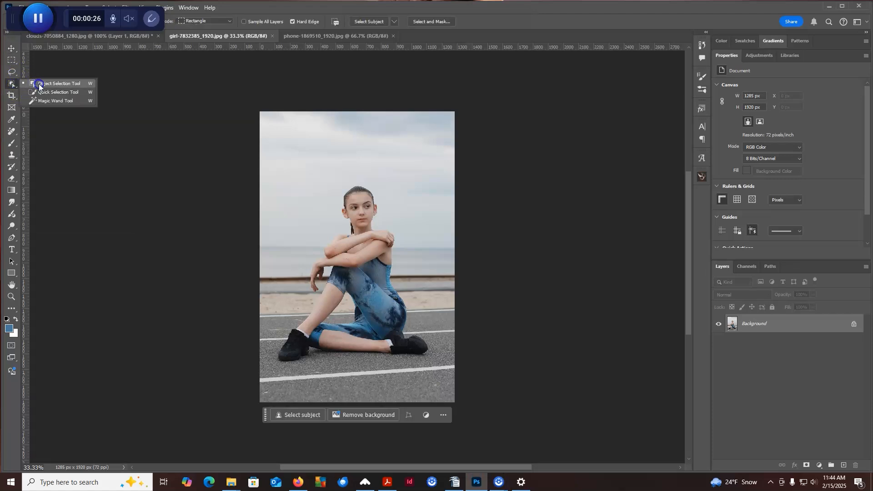
pyautogui.moveTo(360, 203); pyautogui.dragTo(434, 364)
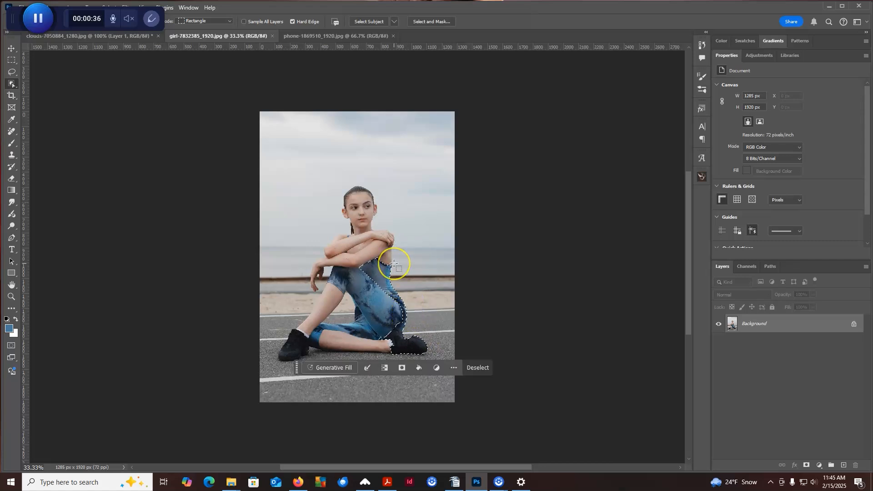
pyautogui.click(339, 173)
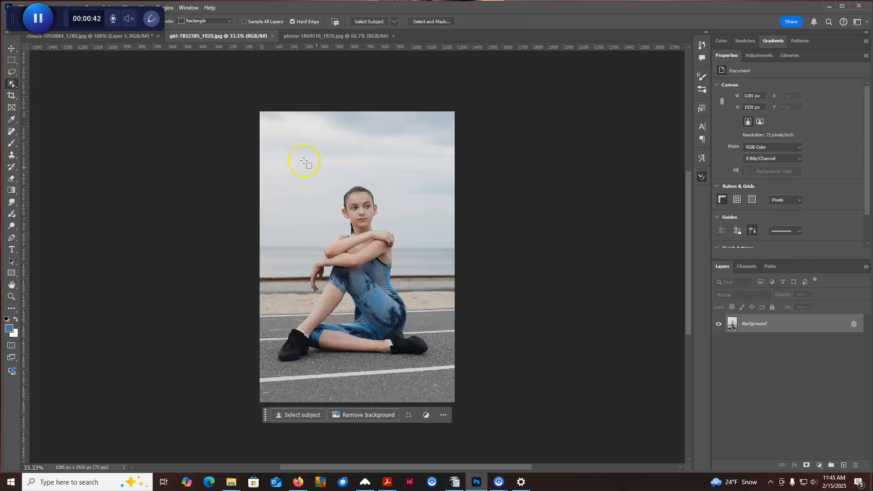
pyautogui.moveTo(272, 177); pyautogui.dragTo(438, 370)
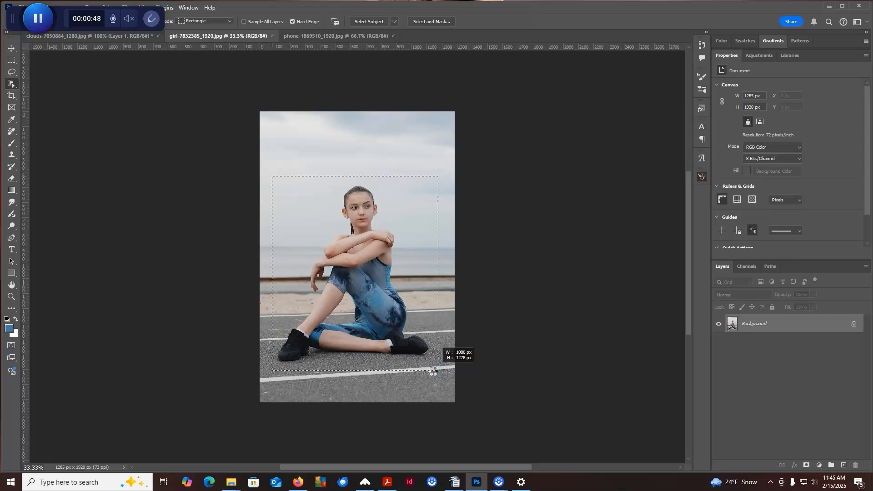
pyautogui.moveTo(438, 370); pyautogui.dragTo(438, 370)
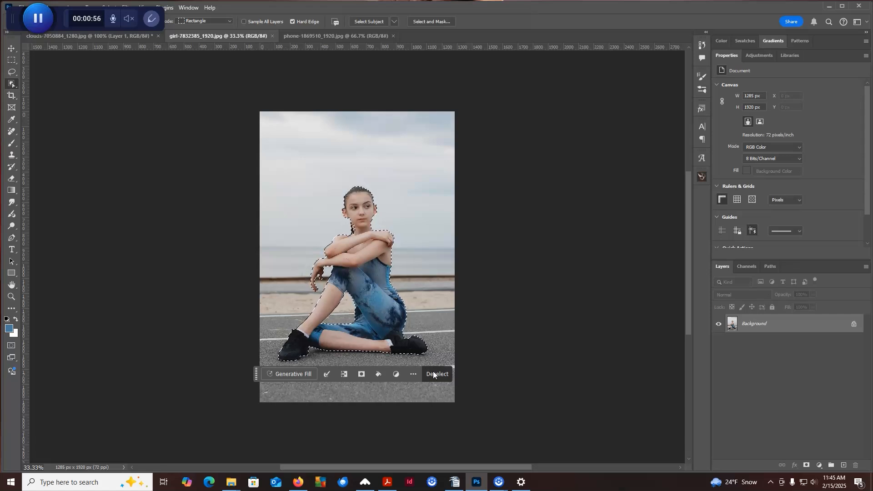
# Clear the existing selection and select the sky and sea behind the girl with the Quick Selection Tool.
pyautogui.rightClick(12, 87)
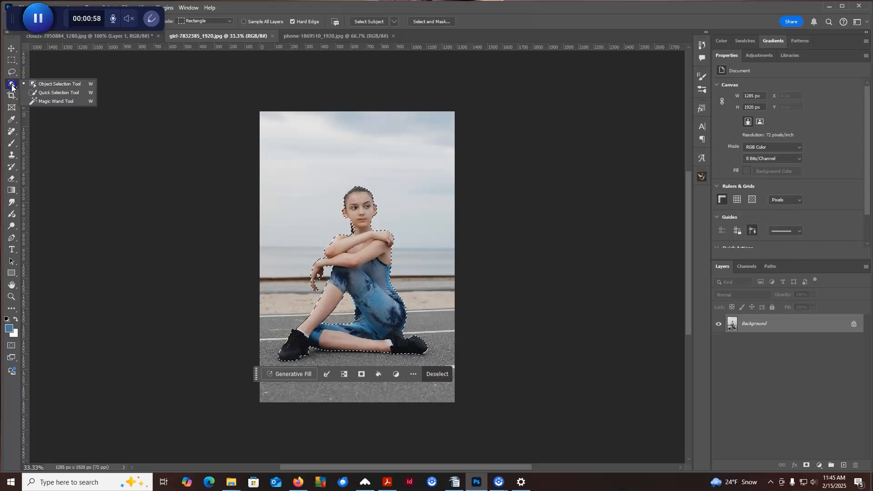
pyautogui.click(60, 92)
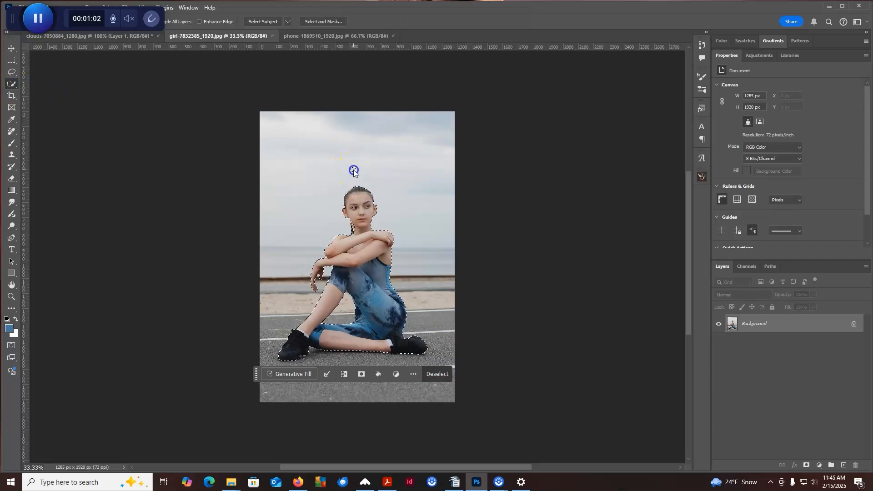
pyautogui.click(346, 158)
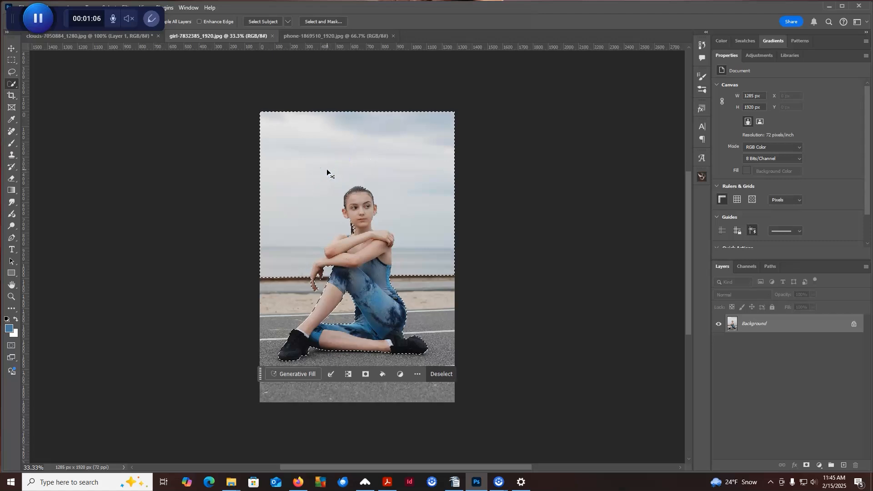
pyautogui.hotkey('ctrl', 'd')
pyautogui.moveTo(302, 235)
pyautogui.mouseDown()
pyautogui.moveTo(316, 162)
pyautogui.moveTo(341, 136)
pyautogui.moveTo(395, 142)
pyautogui.moveTo(417, 165)
pyautogui.moveTo(422, 211)
pyautogui.mouseUp()
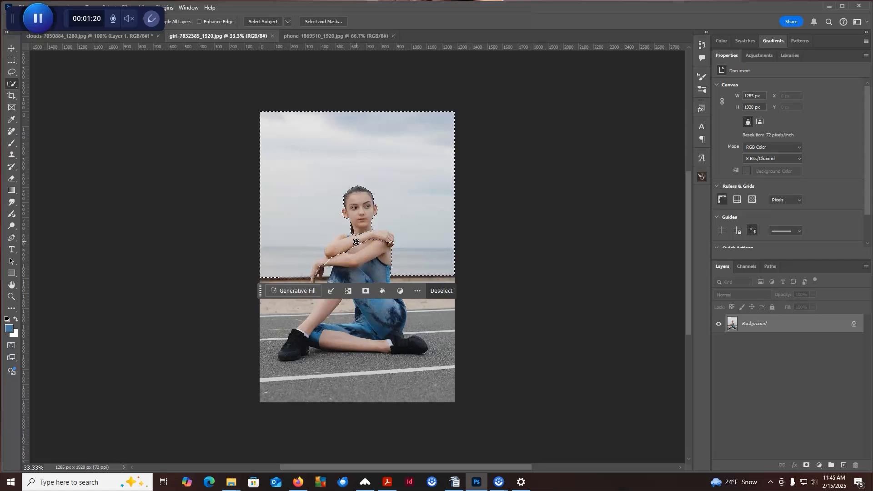
# Try the Magic Wand Tool on the sky at the current tolerance in place of the existing selection, and deselect.
pyautogui.click(11, 84)
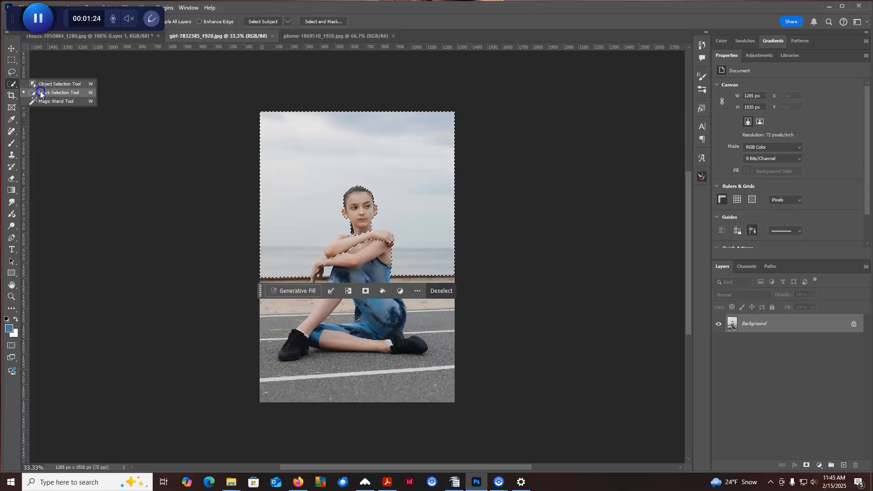
pyautogui.click(42, 101)
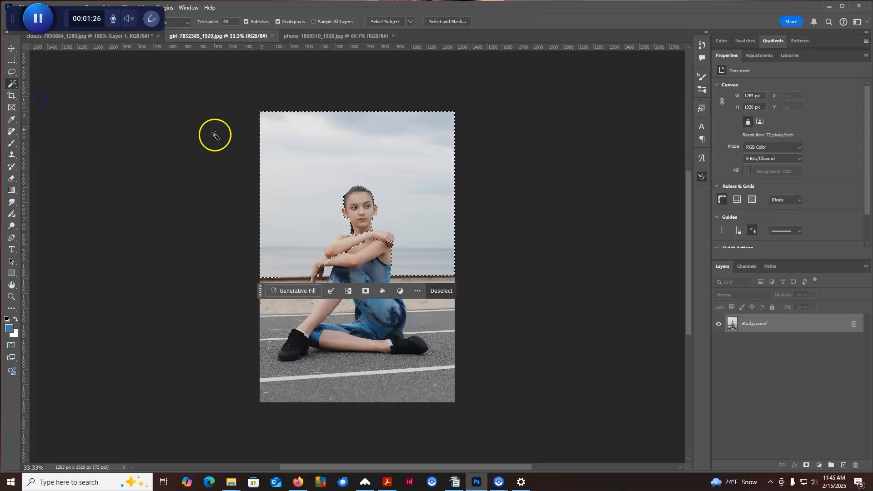
pyautogui.click(332, 165)
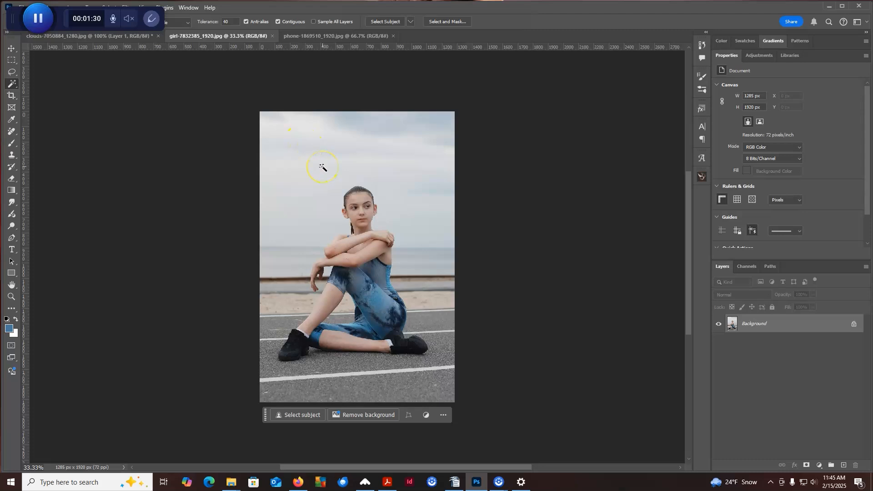
pyautogui.click(322, 167)
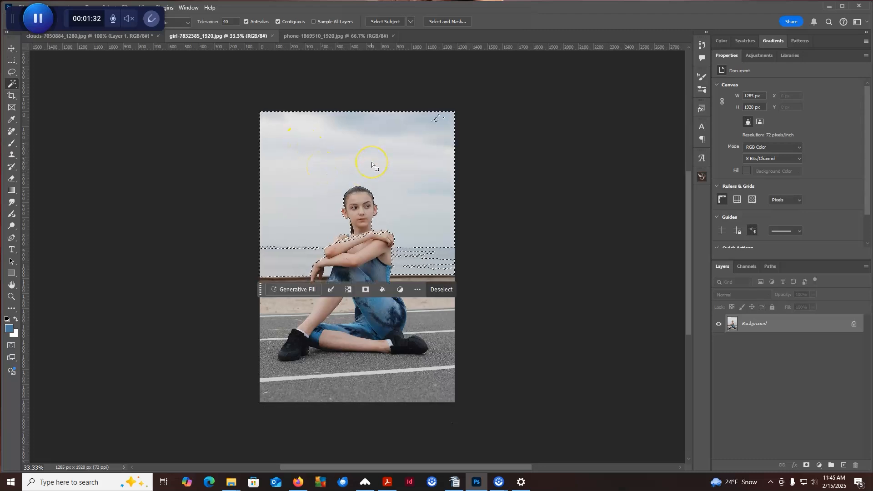
pyautogui.hotkey('ctrl', 'd')
# Reselect the sky with the Magic Wand, move the contextual task bar below the photo, and clear the selection.
pyautogui.moveTo(10, 18); pyautogui.dragTo(16, 452)
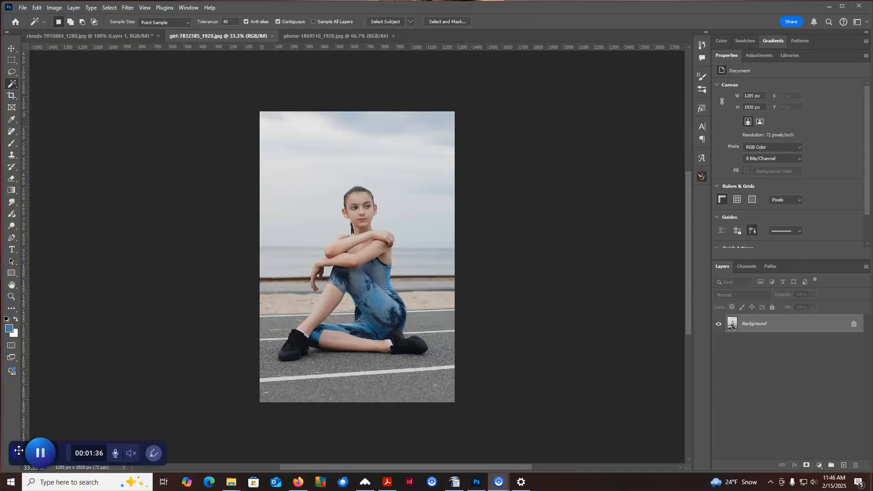
pyautogui.click(317, 10)
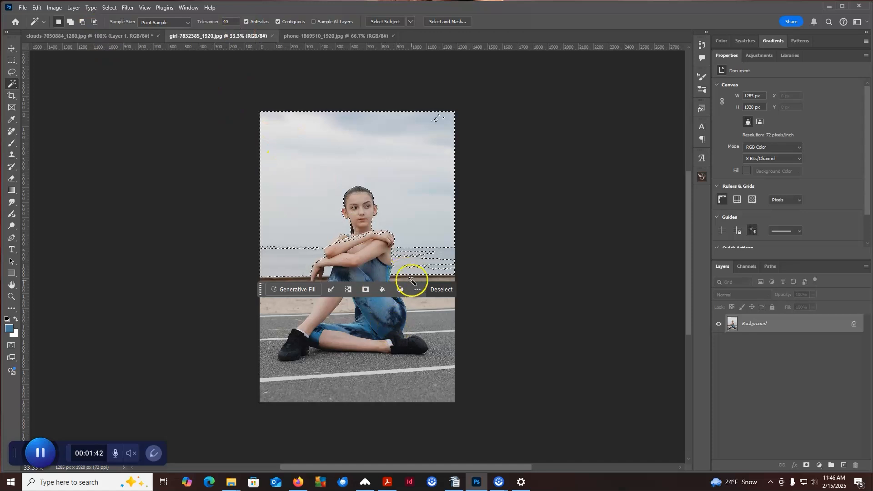
pyautogui.moveTo(262, 289); pyautogui.dragTo(335, 427)
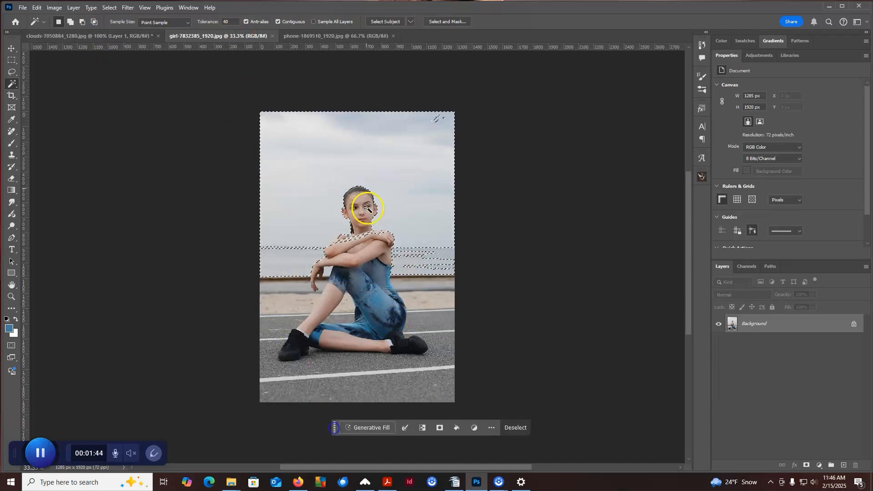
pyautogui.hotkey('ctrl', 'd')
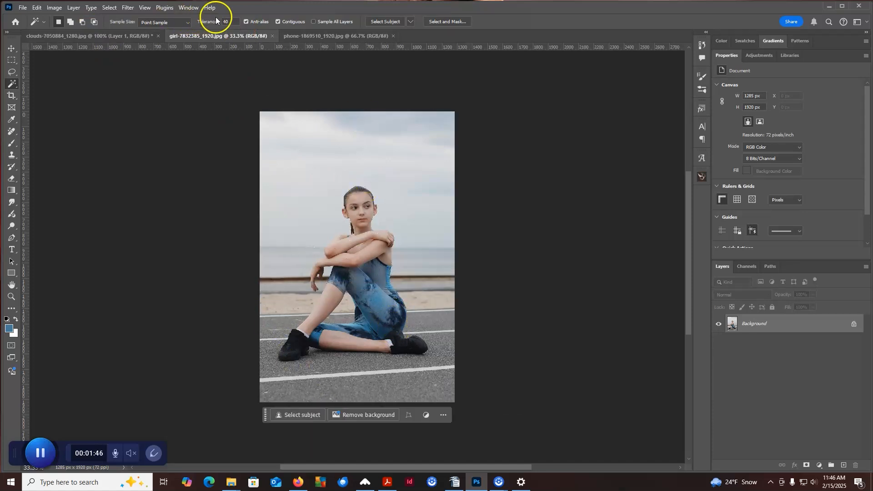
# Set the Magic Wand tolerance to 15, add the sky's separate tonal areas into one selection, and deselect it.
pyautogui.click(216, 20)
pyautogui.write('15')
pyautogui.click(331, 177)
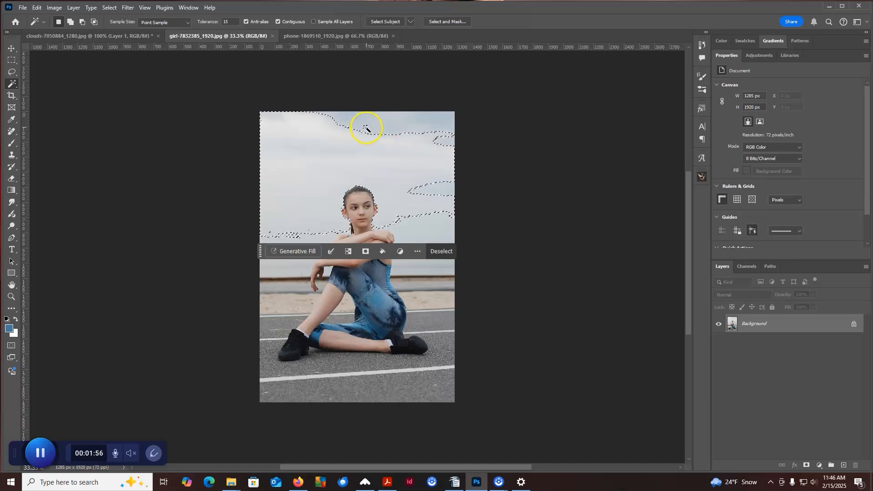
pyautogui.keyDown('shift'); pyautogui.click(427, 121); pyautogui.keyUp('shift')
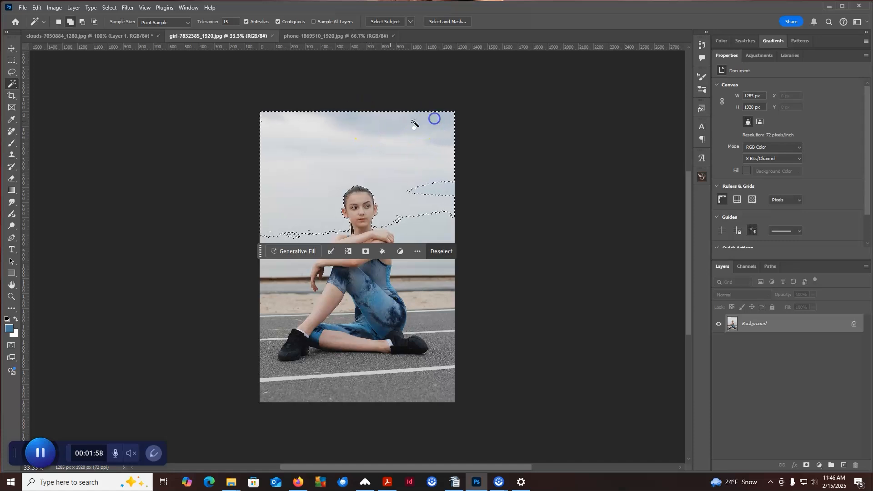
pyautogui.keyDown('shift'); pyautogui.click(427, 194); pyautogui.keyUp('shift')
pyautogui.keyDown('shift'); pyautogui.click(429, 234); pyautogui.keyUp('shift')
pyautogui.keyDown('shift'); pyautogui.click(302, 240); pyautogui.keyUp('shift')
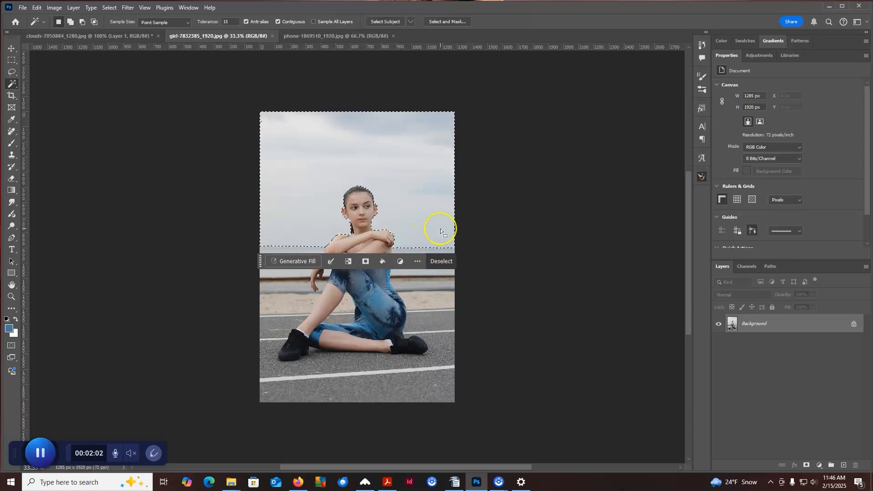
pyautogui.hotkey('ctrl', 'd')
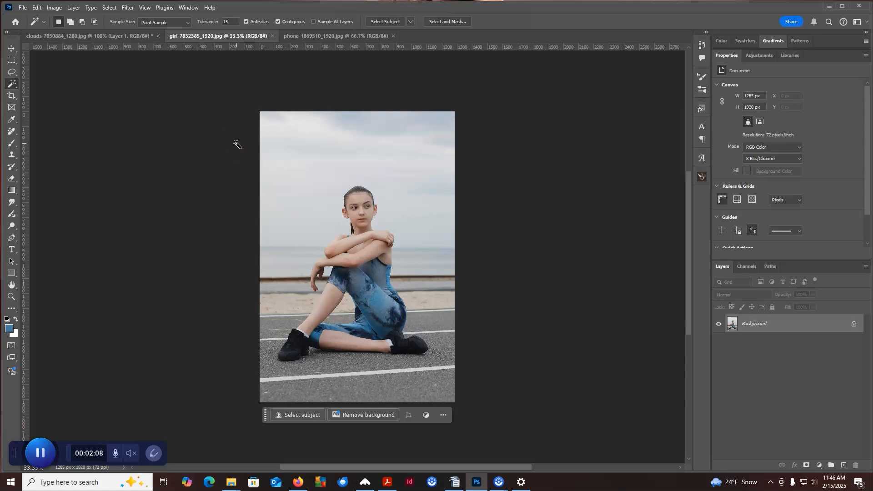
pyautogui.click(169, 146)
pyautogui.click(351, 152)
pyautogui.click(451, 167)
# Start a Focus Area selection on the photo and move its dialog clear of the picture.
pyautogui.click(107, 8)
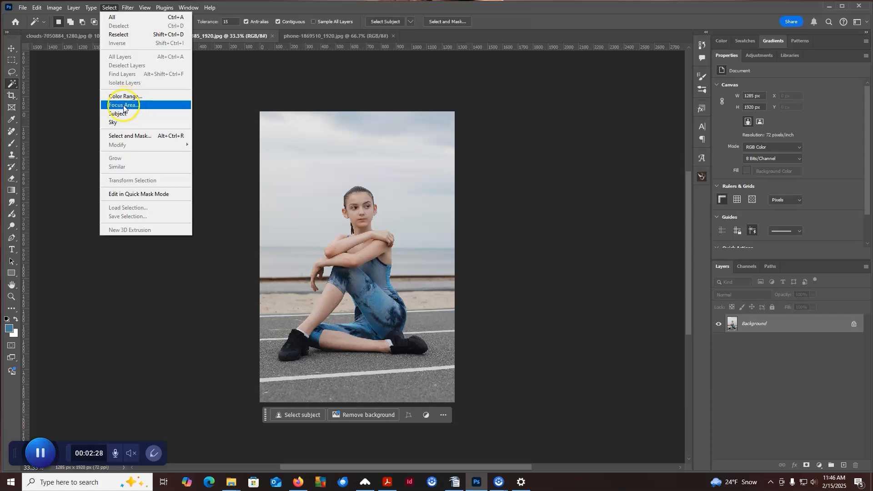
pyautogui.click(124, 105)
pyautogui.moveTo(580, 154); pyautogui.dragTo(563, 123)
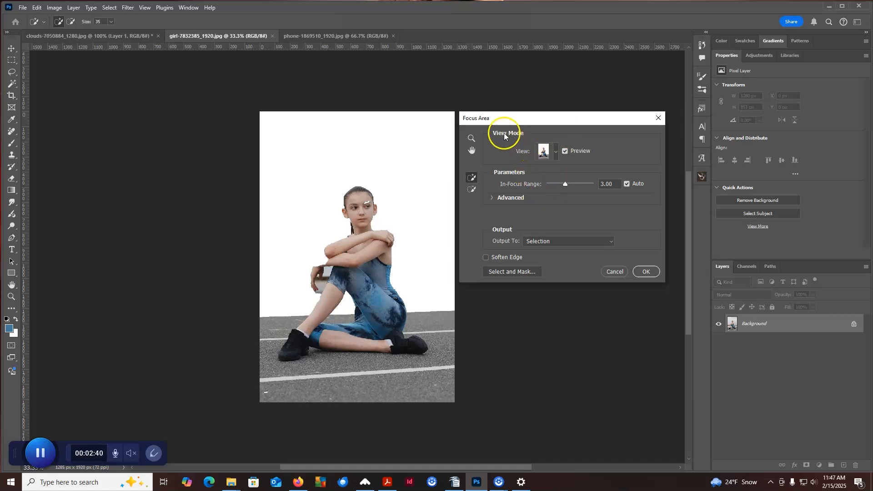
# Preview the focus selection in each view mode from Marching Ants to Reveal Layer, and set the view to Marching Ants.
pyautogui.click(555, 152)
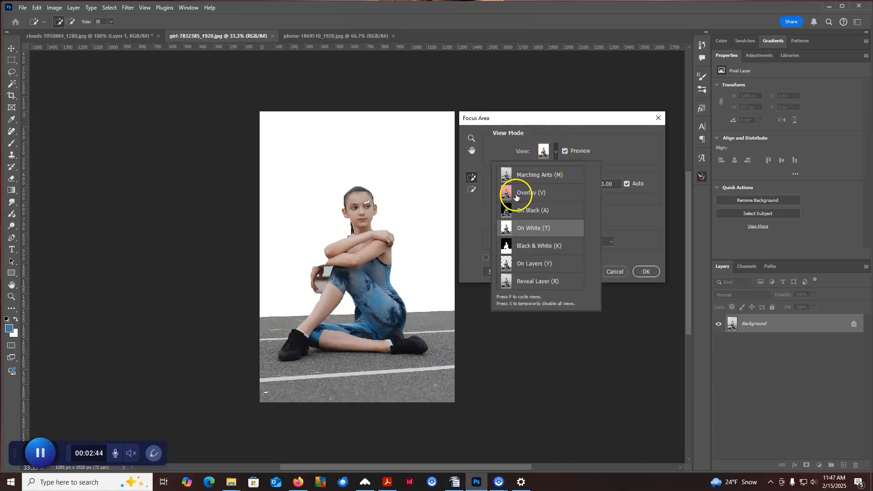
pyautogui.click(522, 176)
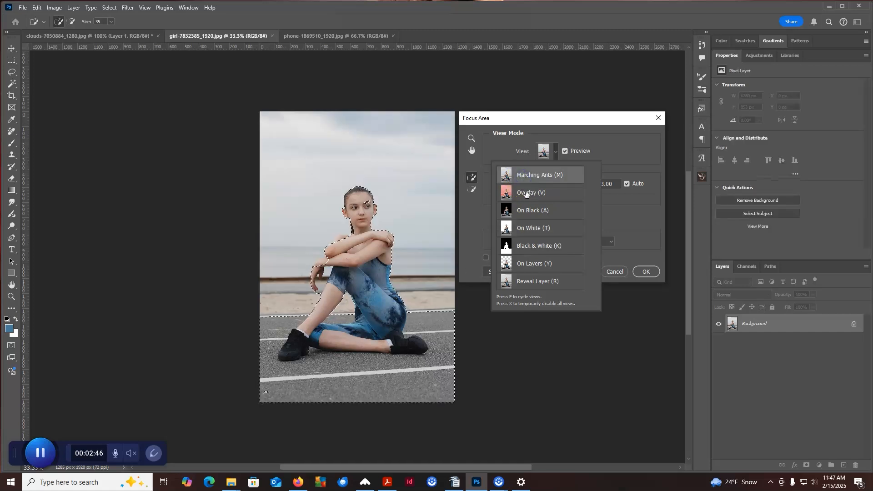
pyautogui.click(527, 193)
pyautogui.click(532, 215)
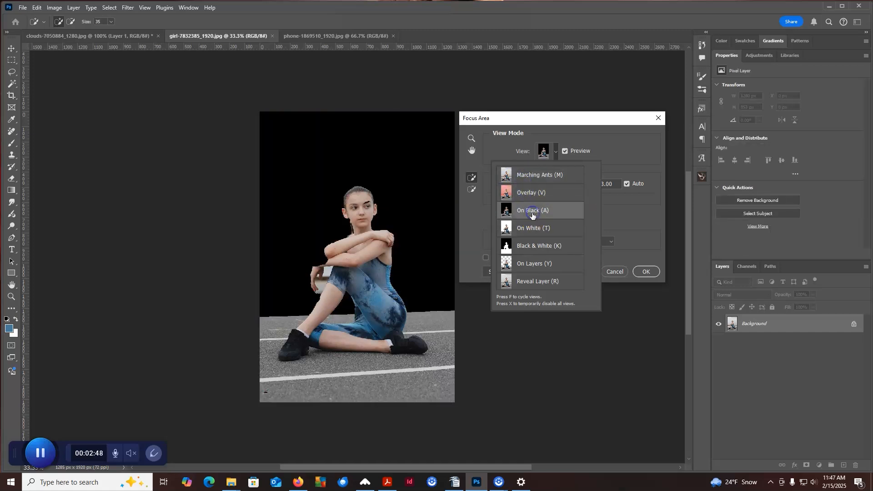
pyautogui.click(535, 230)
pyautogui.click(544, 248)
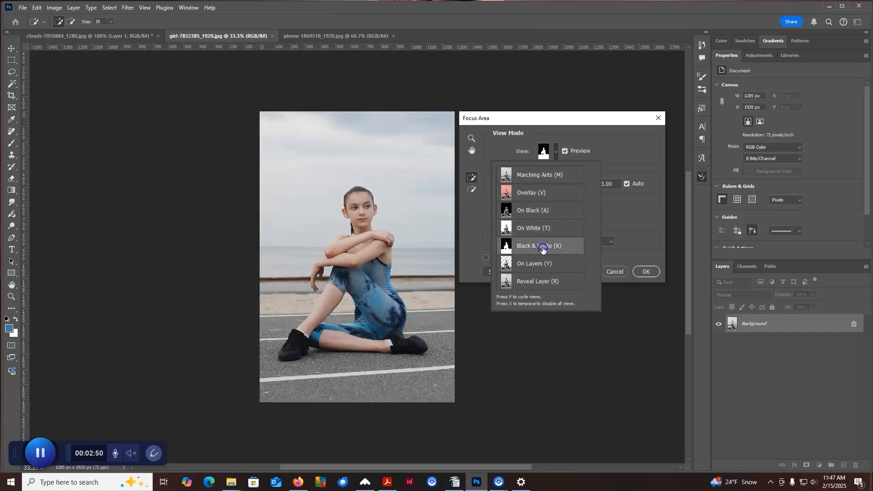
pyautogui.click(537, 264)
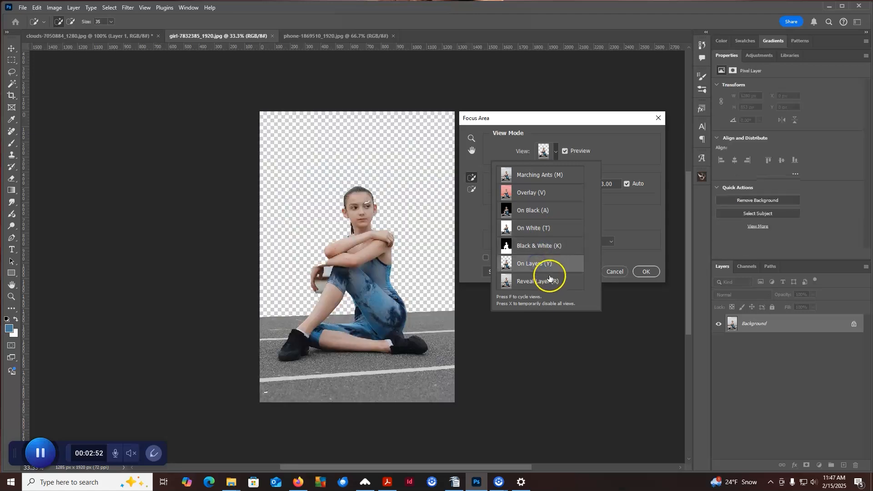
pyautogui.click(537, 285)
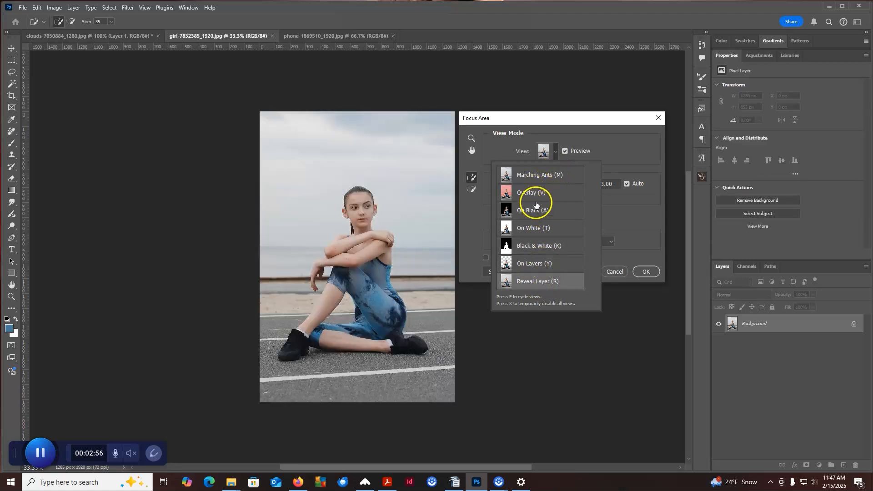
pyautogui.click(532, 175)
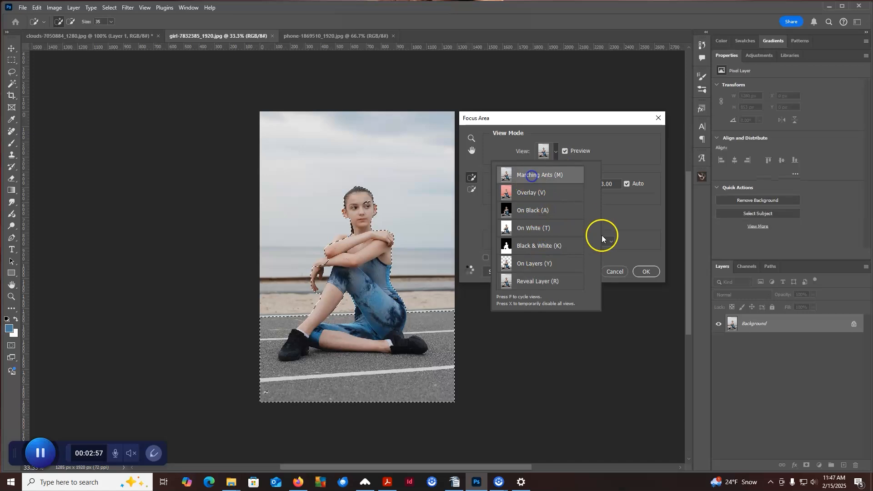
pyautogui.click(644, 157)
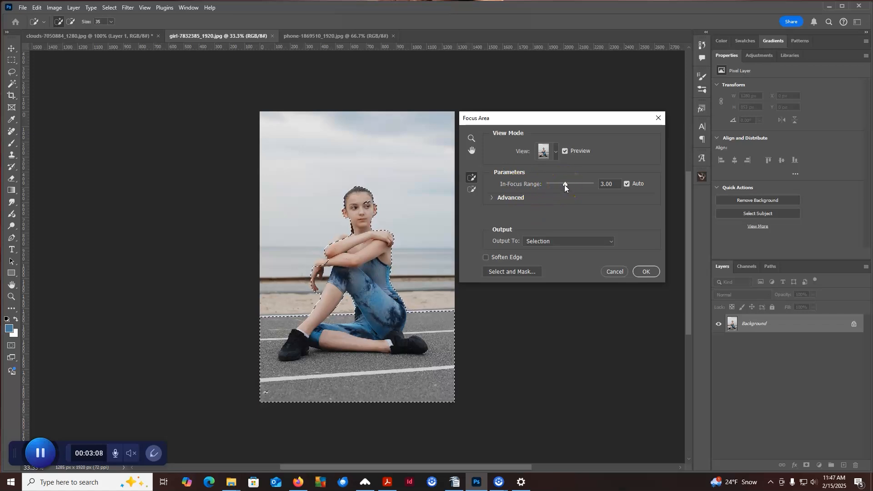
# Set the in-focus range to 5.21, choose Selection as the output, and apply the Focus Area selection.
pyautogui.moveTo(565, 184); pyautogui.dragTo(561, 187)
pyautogui.click(579, 184)
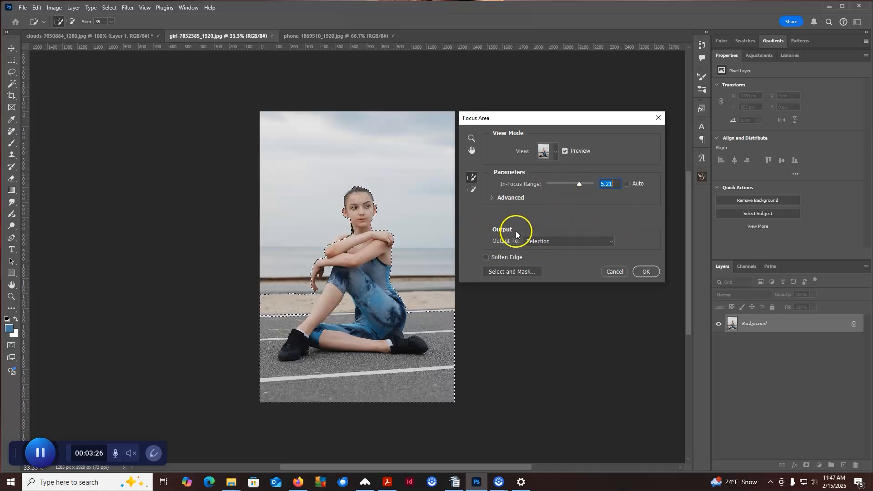
pyautogui.click(534, 238)
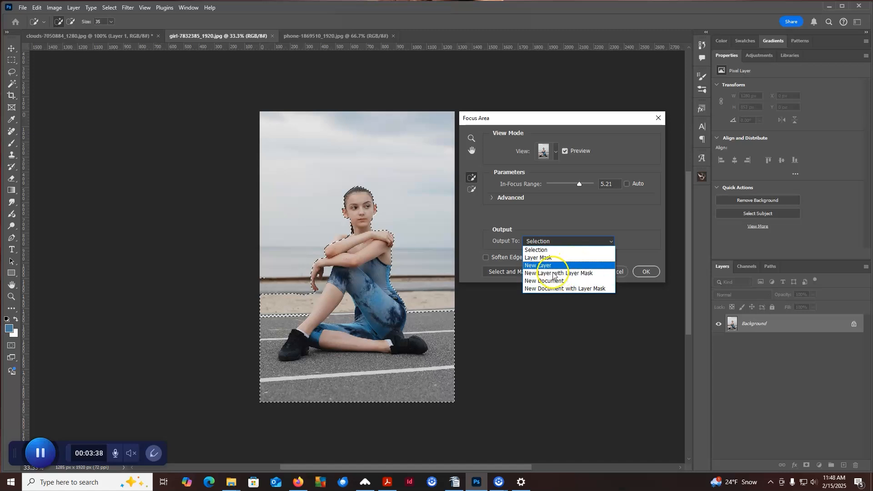
pyautogui.click(548, 249)
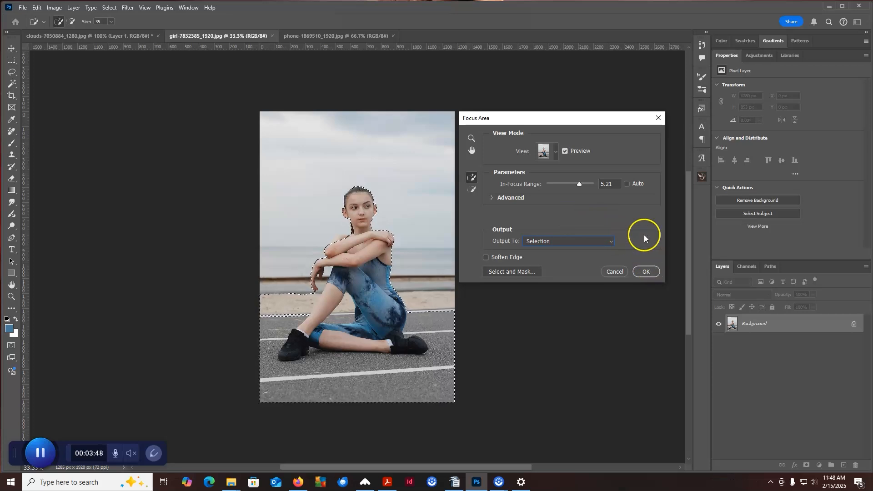
pyautogui.click(638, 272)
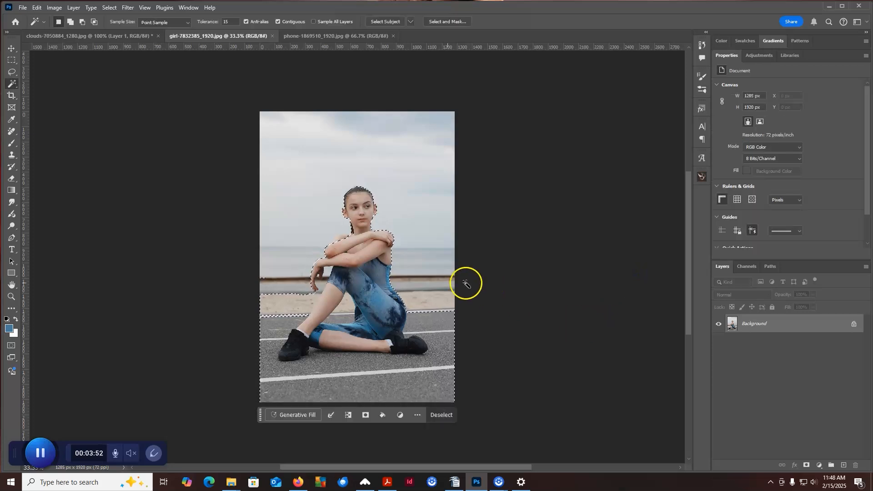
# Add the missed parts of the girl's upper arm and hand to the selection with the Lasso tool, and deselect.
pyautogui.click(12, 71)
pyautogui.hotkey('ctrl', '+')
pyautogui.hotkey('ctrl', '+')
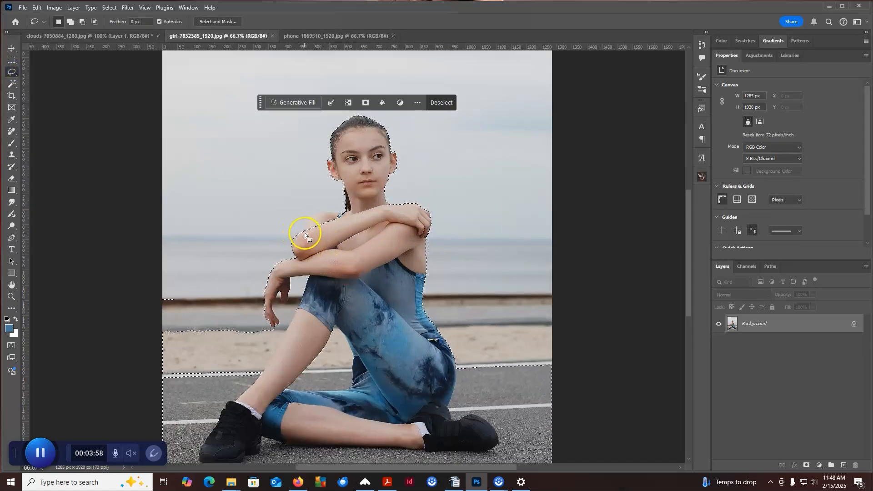
pyautogui.moveTo(302, 231)
pyautogui.mouseDown()
pyautogui.moveTo(358, 217)
pyautogui.moveTo(342, 237)
pyautogui.moveTo(307, 238)
pyautogui.mouseUp()
pyautogui.moveTo(275, 328); pyautogui.dragTo(277, 295)
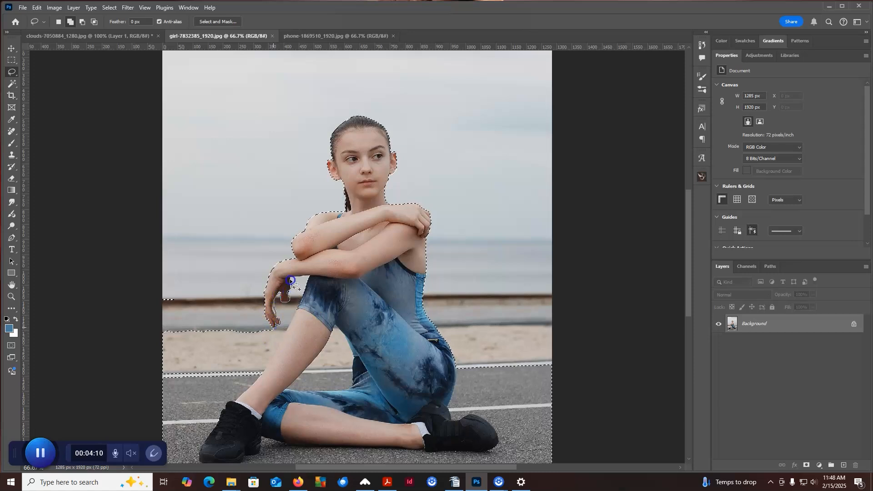
pyautogui.moveTo(302, 276)
pyautogui.mouseDown()
pyautogui.moveTo(309, 275)
pyautogui.moveTo(283, 336)
pyautogui.moveTo(266, 334)
pyautogui.mouseUp()
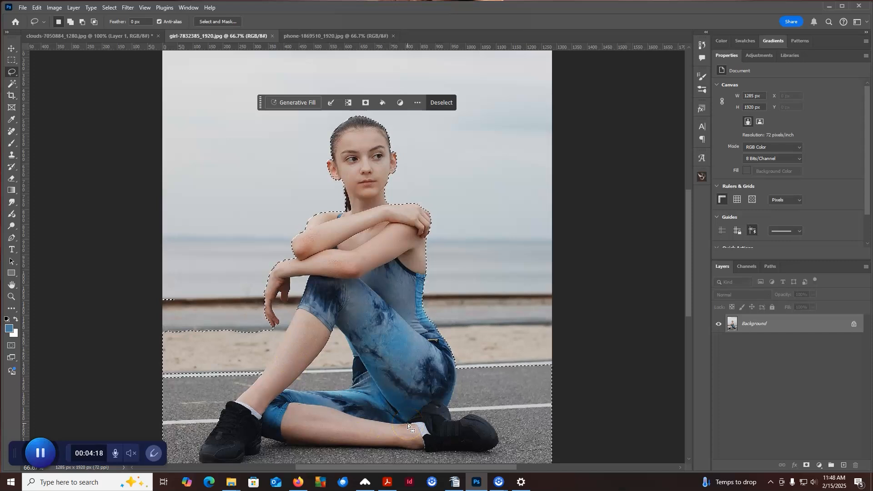
pyautogui.click(479, 315)
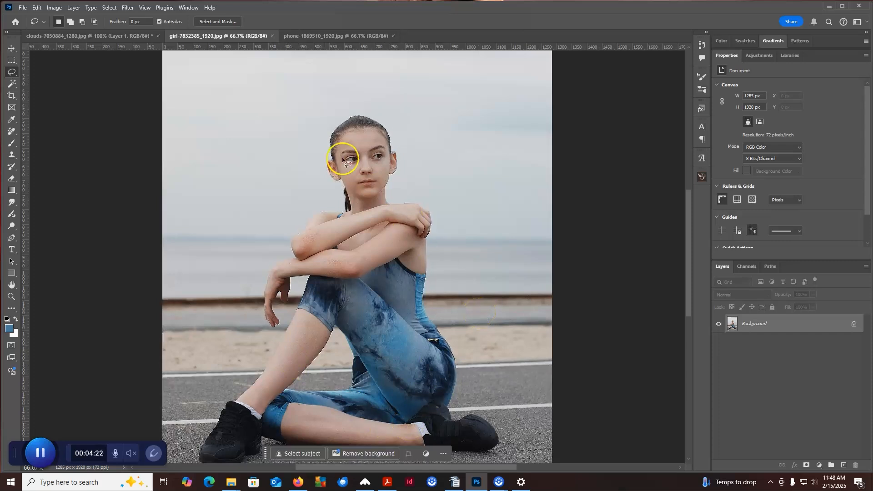
# Select the subject automatically, add the missed finger area of the hanging hand with the Lasso tool, and deselect.
pyautogui.click(109, 9)
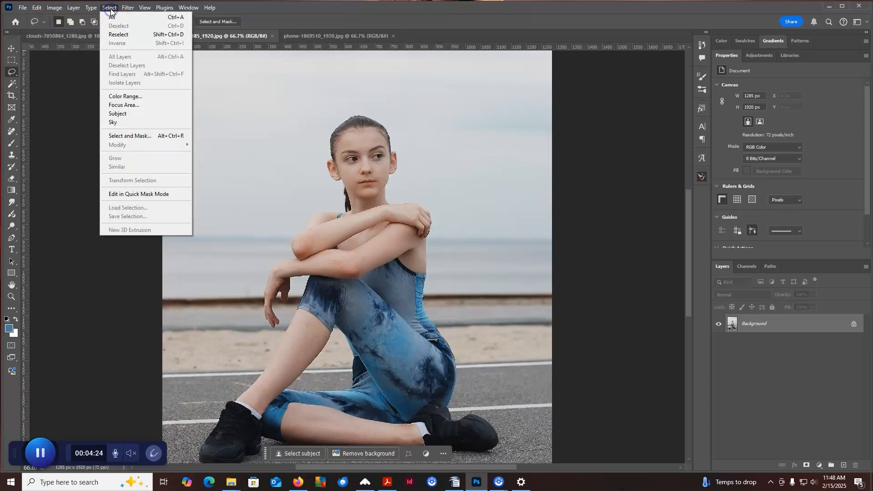
pyautogui.click(126, 116)
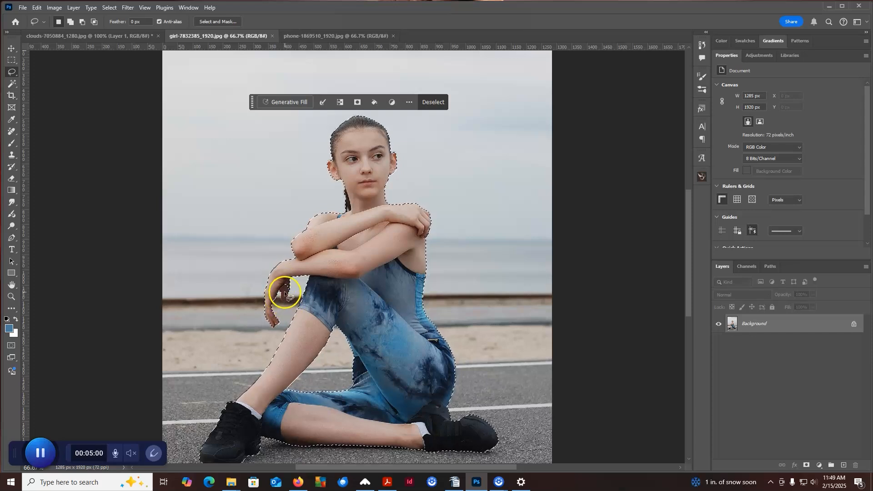
pyautogui.moveTo(281, 292); pyautogui.dragTo(280, 291)
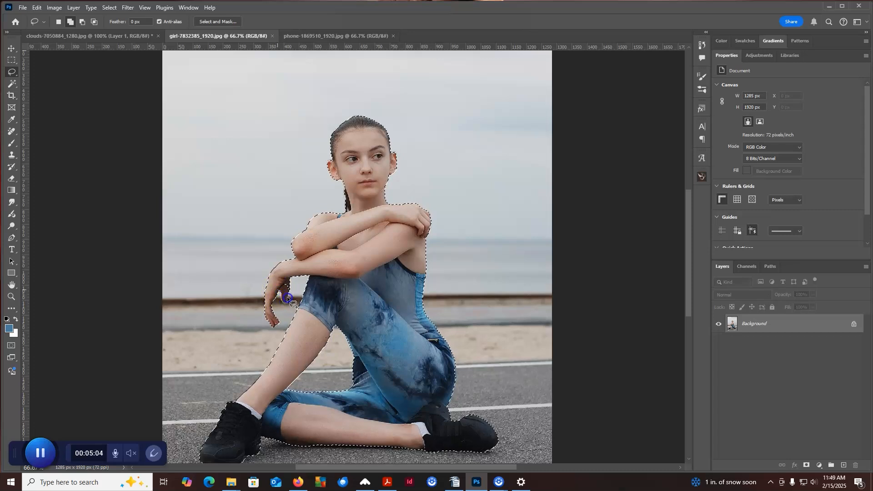
pyautogui.moveTo(288, 283); pyautogui.dragTo(281, 292)
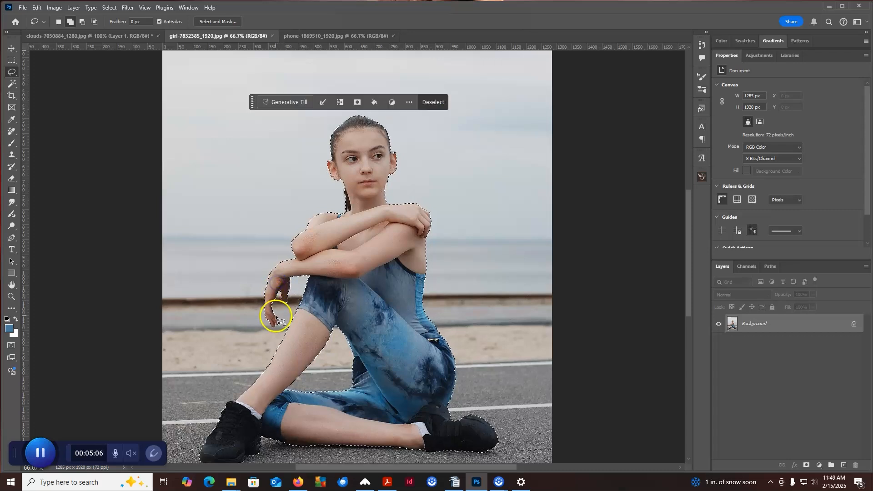
pyautogui.moveTo(415, 366); pyautogui.dragTo(435, 281)
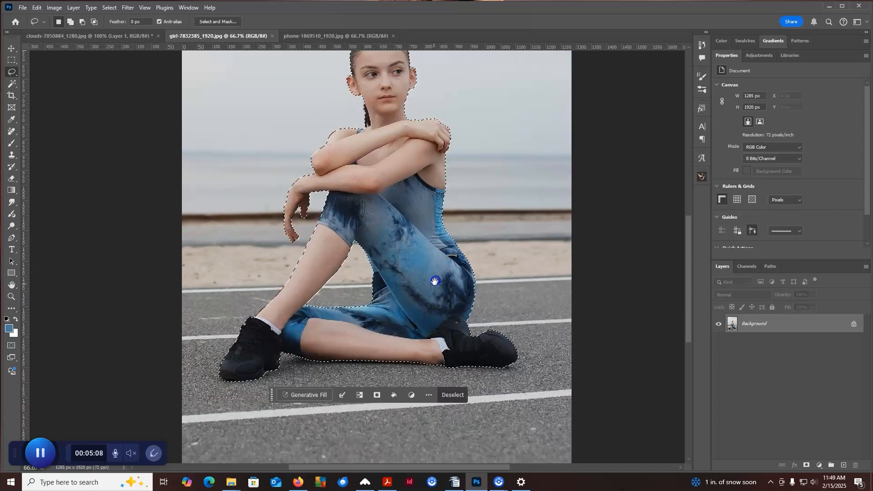
pyautogui.moveTo(420, 225); pyautogui.dragTo(462, 335)
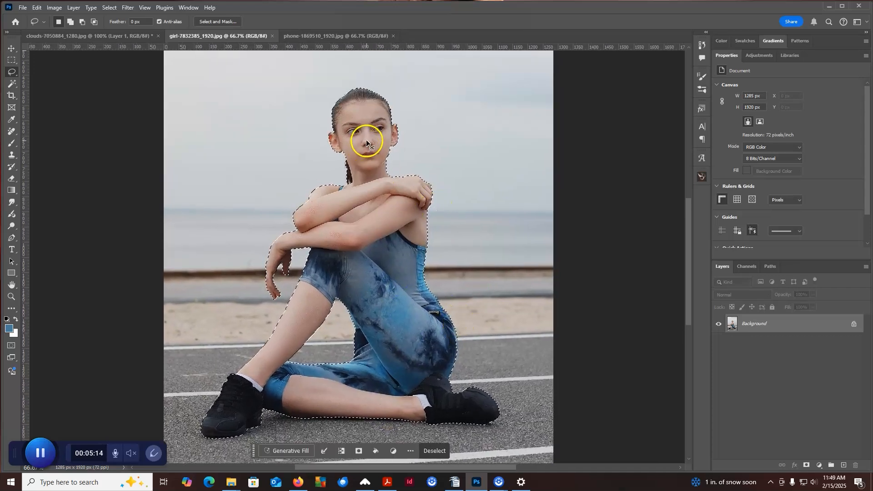
pyautogui.hotkey('ctrl', 'd')
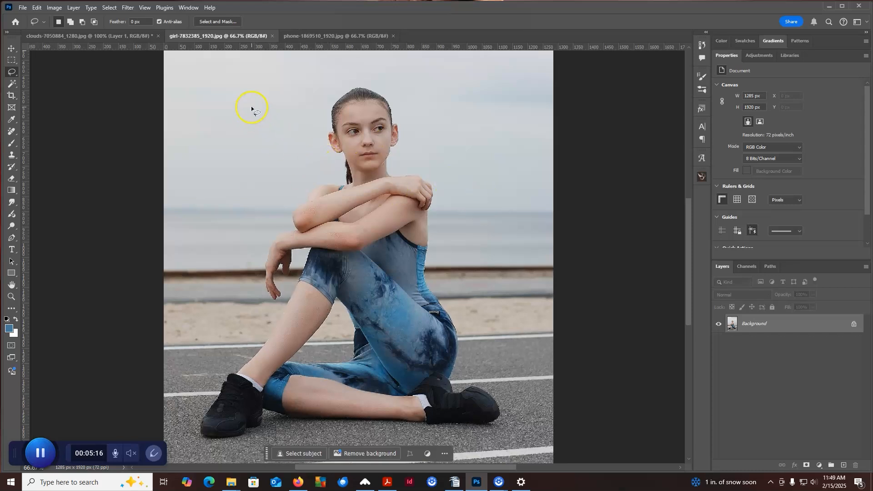
# Start a Color Range selection, try the Black Matte, White Matte and Quick Mask previews, and set the selection preview to None.
pyautogui.click(110, 7)
pyautogui.click(113, 97)
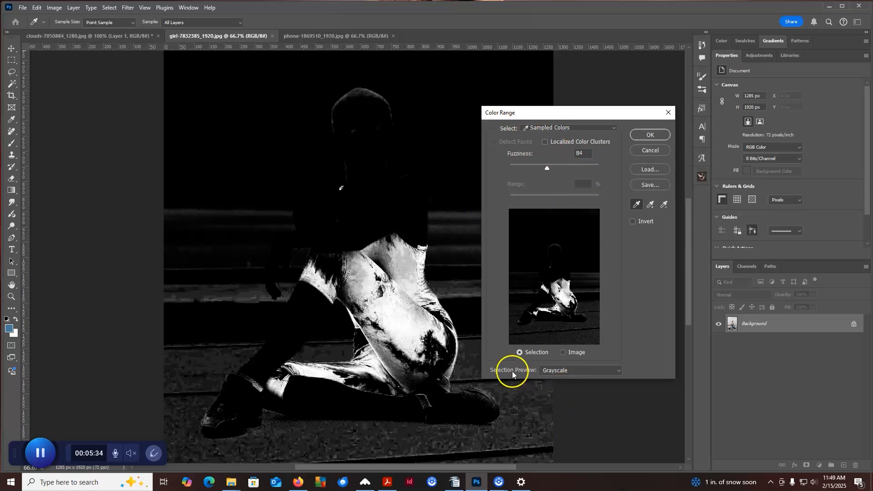
pyautogui.click(555, 371)
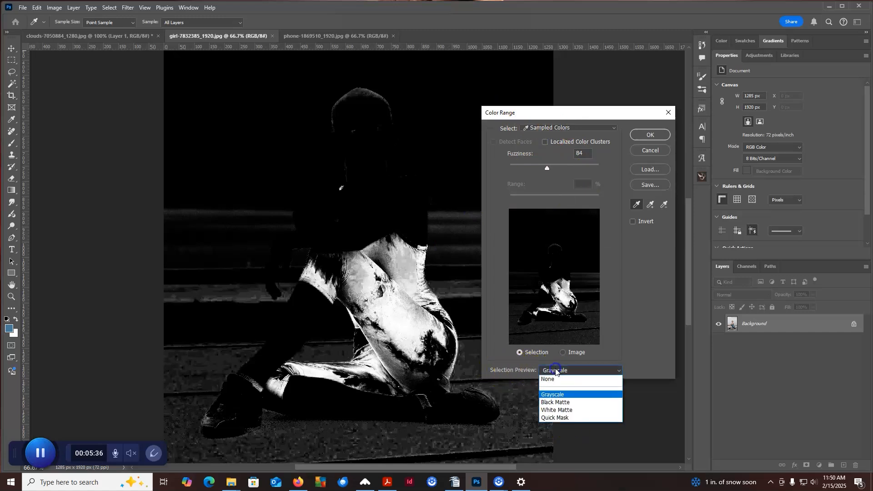
pyautogui.click(561, 403)
pyautogui.click(563, 371)
pyautogui.click(561, 410)
pyautogui.click(564, 370)
pyautogui.click(566, 417)
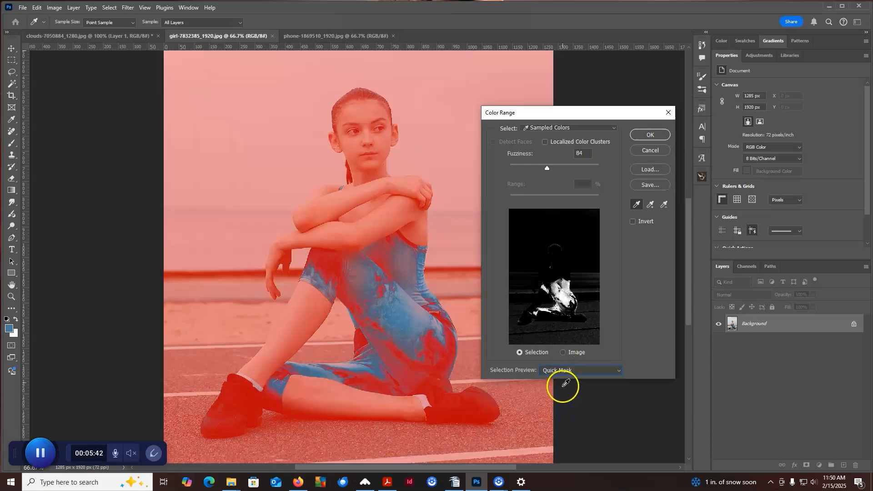
pyautogui.click(563, 370)
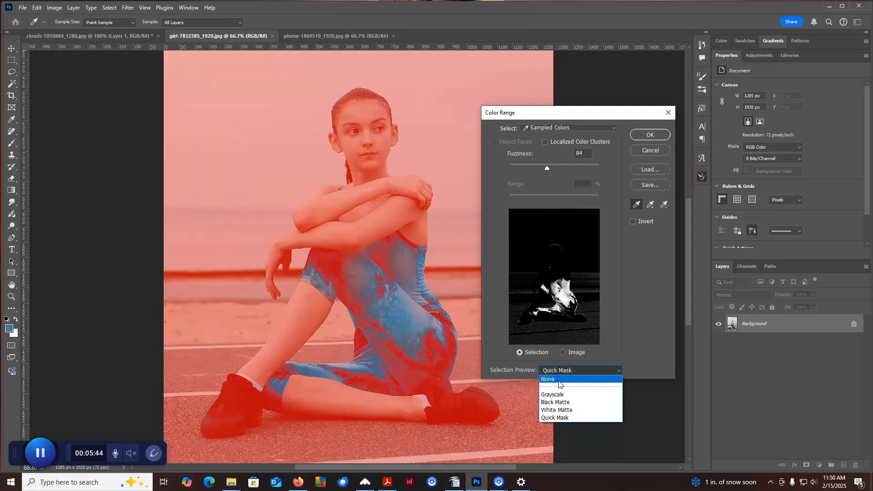
pyautogui.click(559, 381)
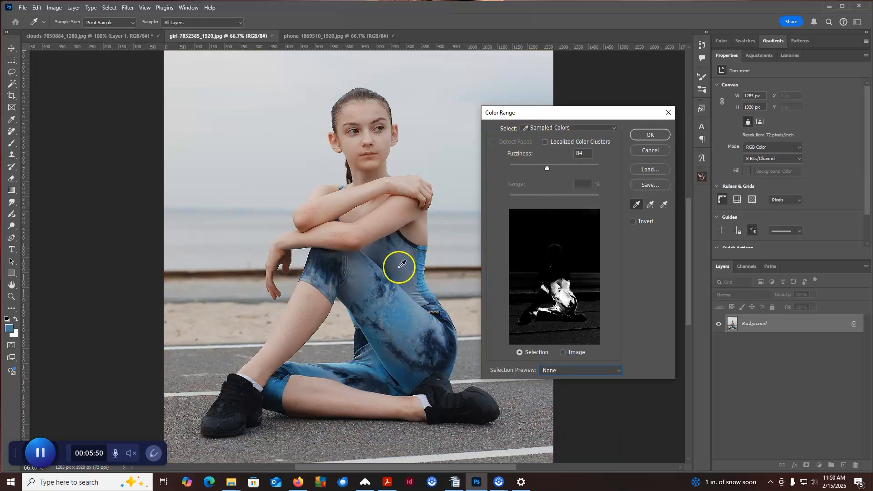
# Sample the blue of the girl's outfit and add several lighter and darker blue areas to the color range.
pyautogui.click(403, 311)
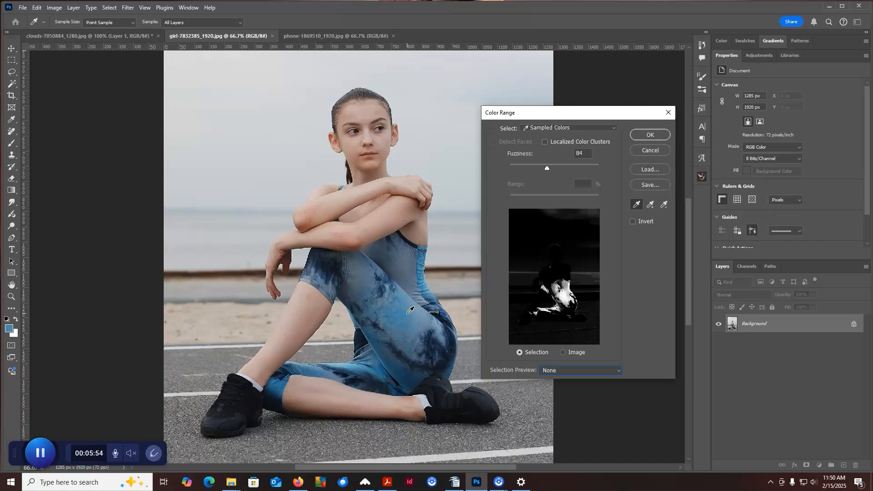
pyautogui.click(651, 205)
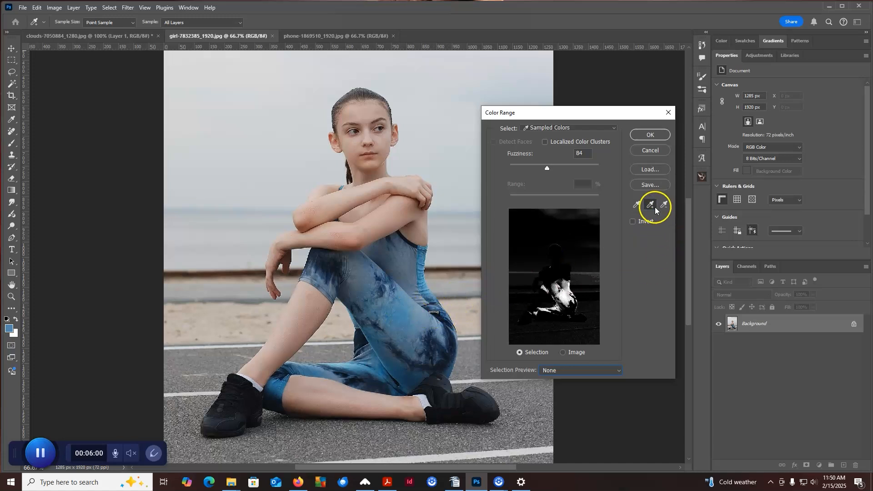
pyautogui.click(415, 316)
pyautogui.click(399, 317)
pyautogui.click(361, 295)
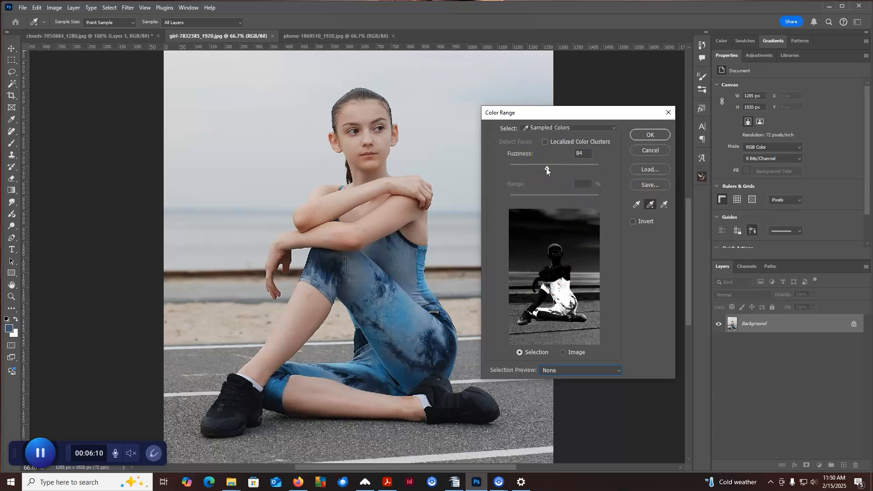
# Try Color Range fuzziness values between 35 and 149, settle just below 43, and apply the selection of the blue outfit.
pyautogui.moveTo(547, 168); pyautogui.dragTo(526, 169)
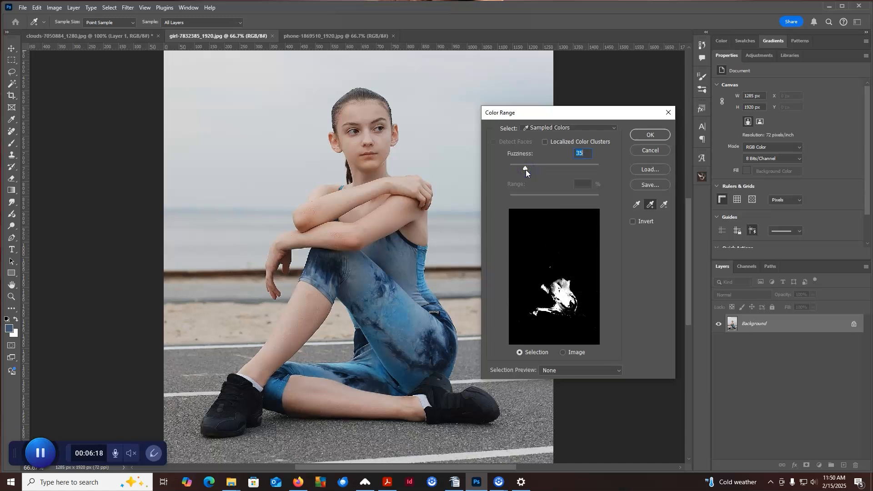
pyautogui.moveTo(525, 170); pyautogui.dragTo(578, 171)
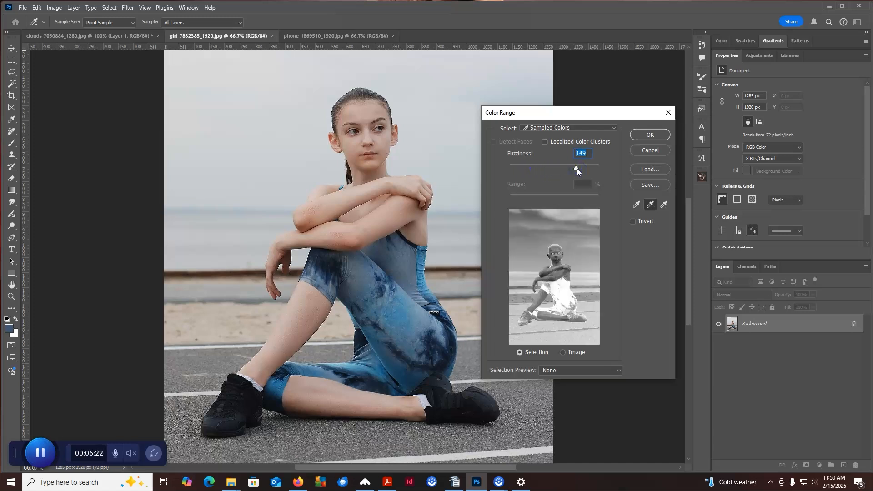
pyautogui.moveTo(557, 170); pyautogui.dragTo(530, 170)
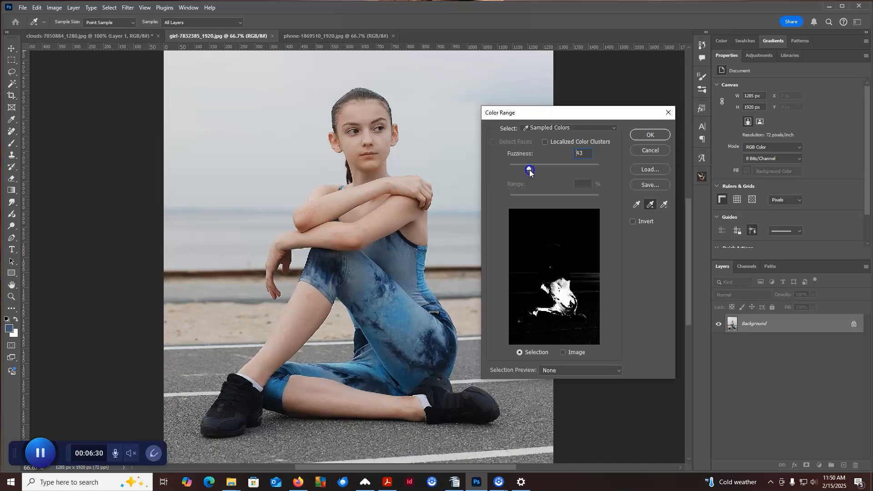
pyautogui.moveTo(530, 170); pyautogui.dragTo(527, 169)
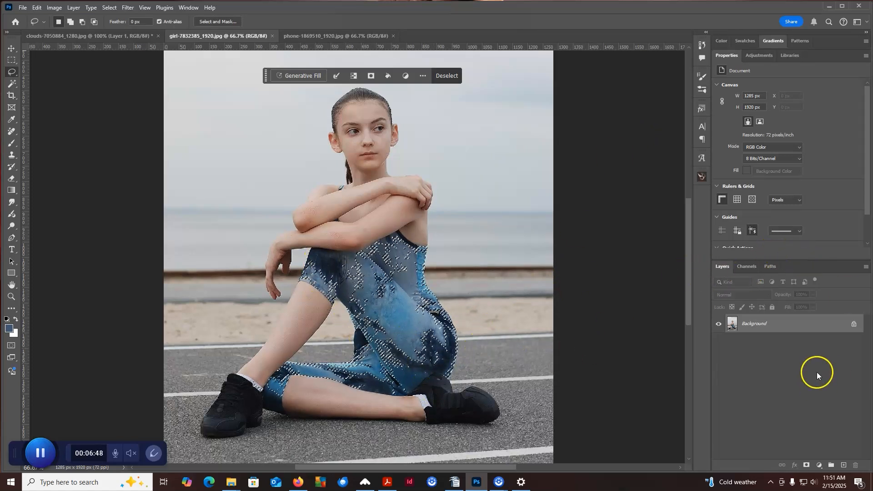
# Add a Hue/Saturation adjustment layer to the selected outfit and set its hue to -111 for a green color.
pyautogui.click(820, 467)
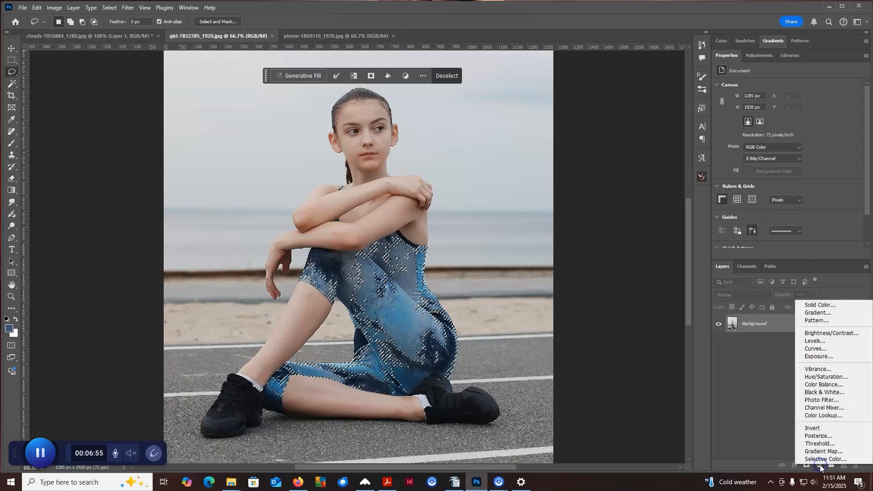
pyautogui.click(827, 376)
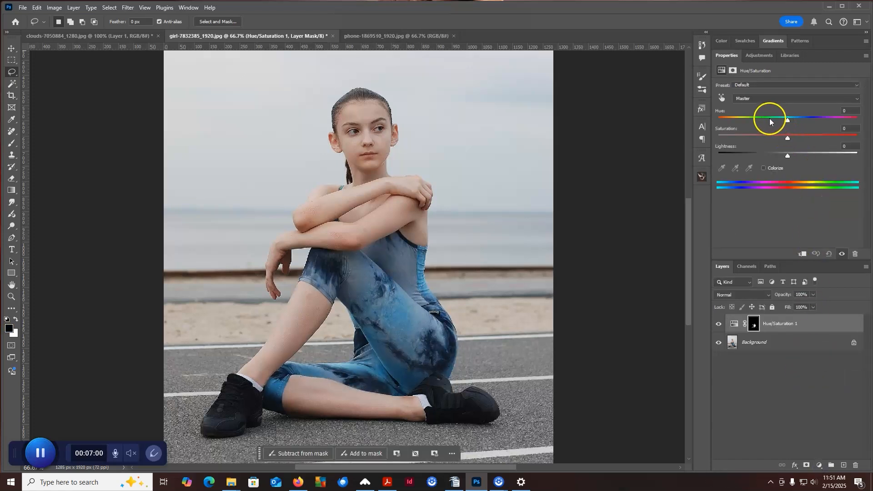
pyautogui.moveTo(787, 120); pyautogui.dragTo(729, 128)
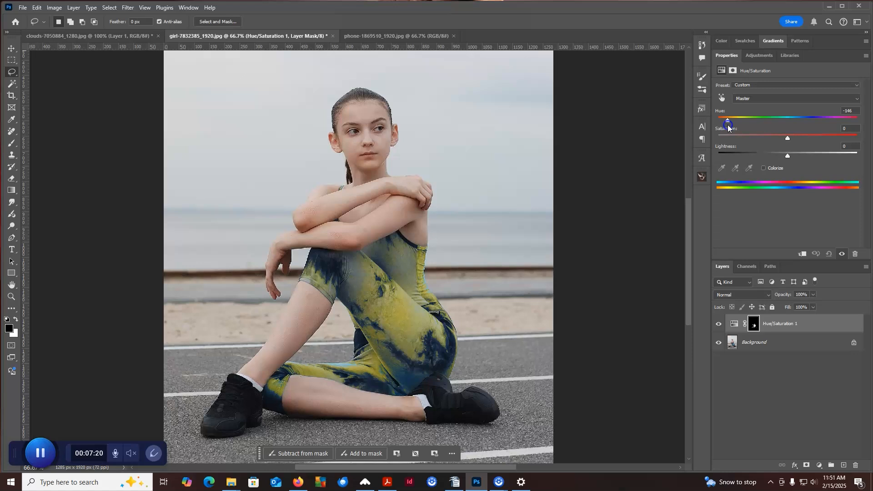
pyautogui.moveTo(729, 127); pyautogui.dragTo(737, 124)
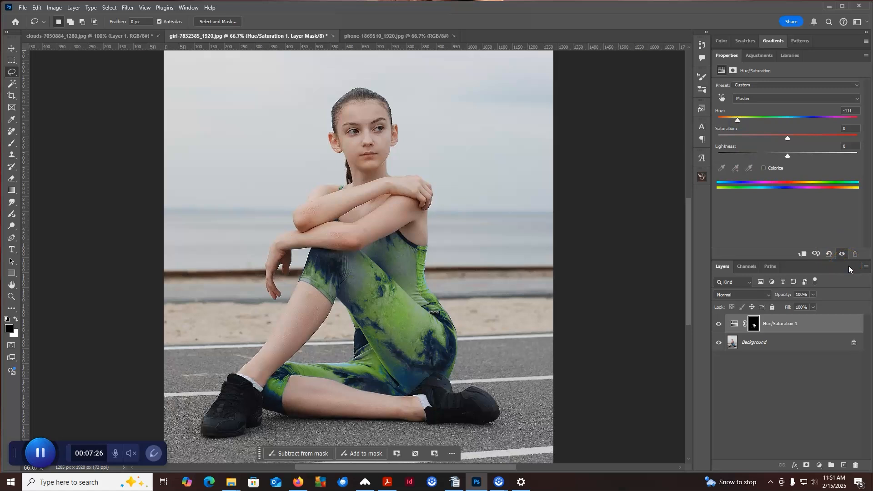
# Delete the Hue/Saturation adjustment layer from the girl photo.
pyautogui.click(809, 321)
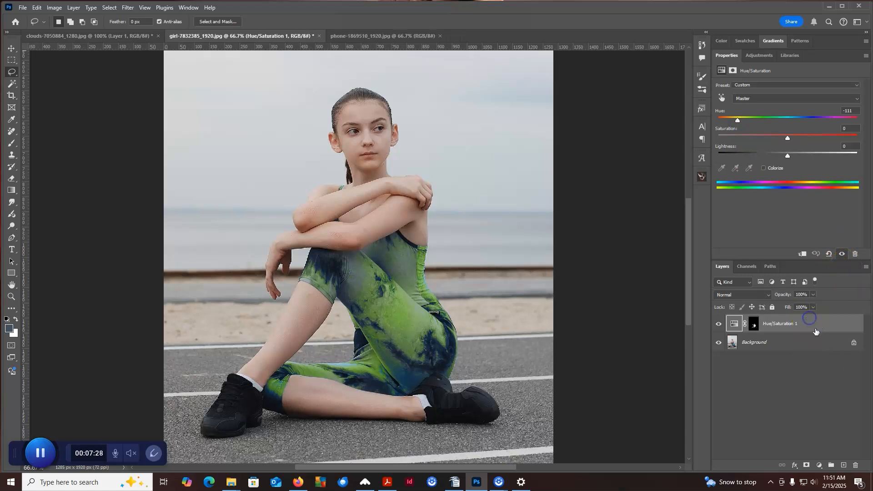
pyautogui.click(856, 466)
pyautogui.click(397, 184)
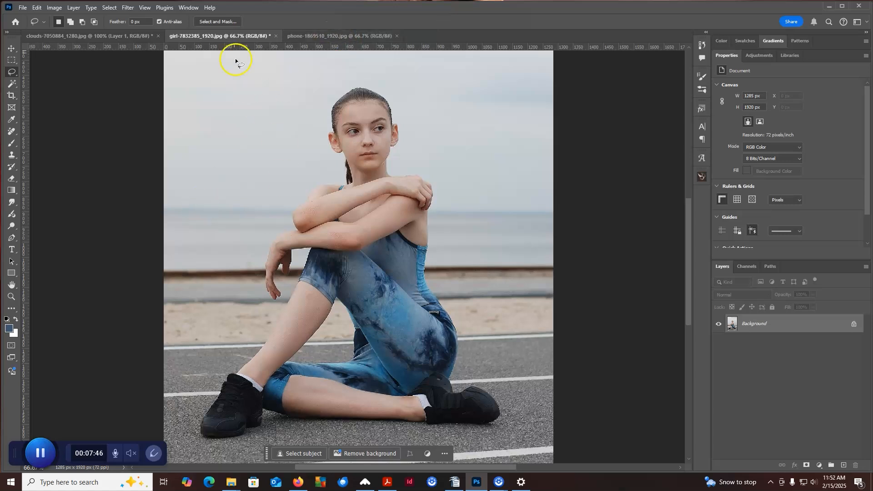
# Switch to the phone photo, try Select Subject on the phone and clear the resulting selection.
pyautogui.click(315, 35)
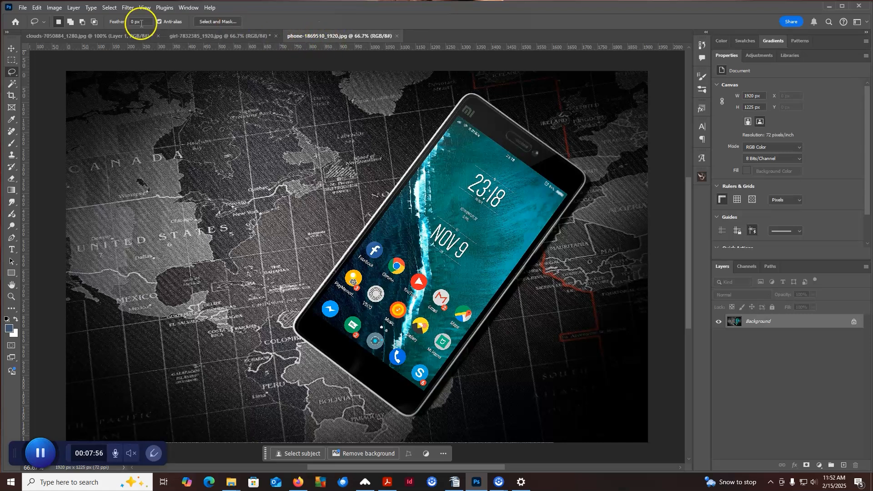
pyautogui.click(109, 8)
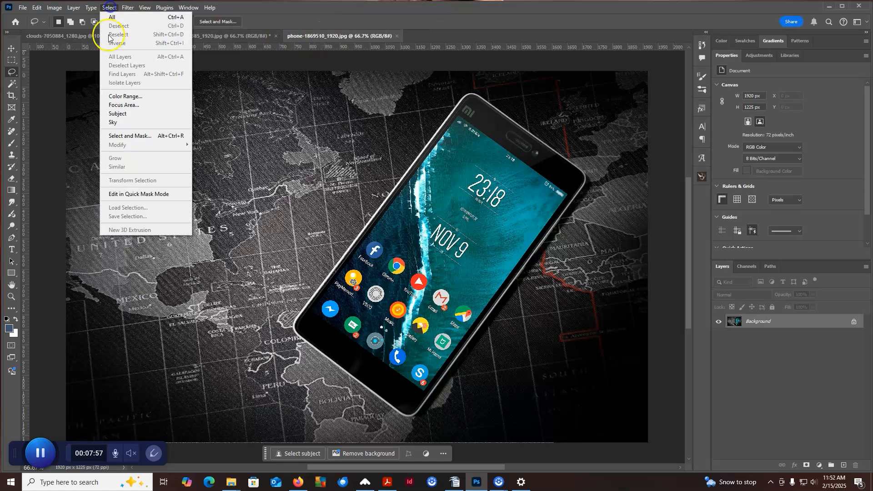
pyautogui.click(113, 113)
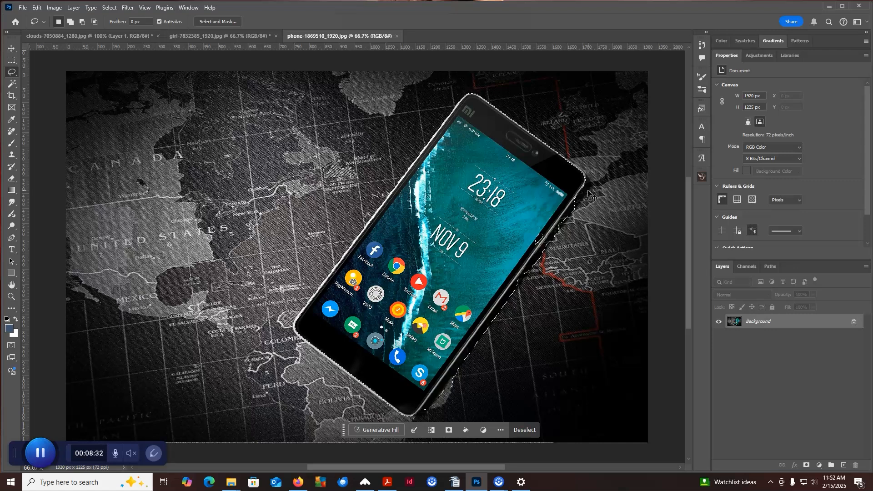
pyautogui.click(590, 194)
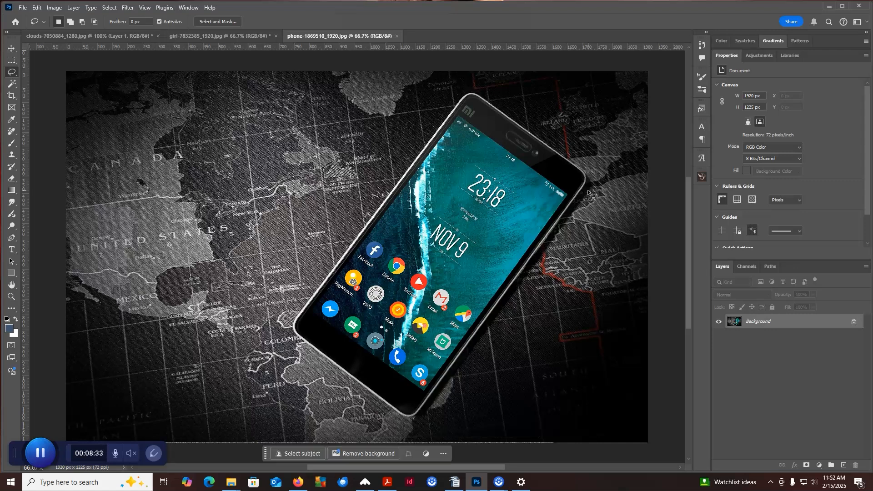
# Activate the Pen tool in Path mode and enable its Rubber Band option.
pyautogui.click(12, 238)
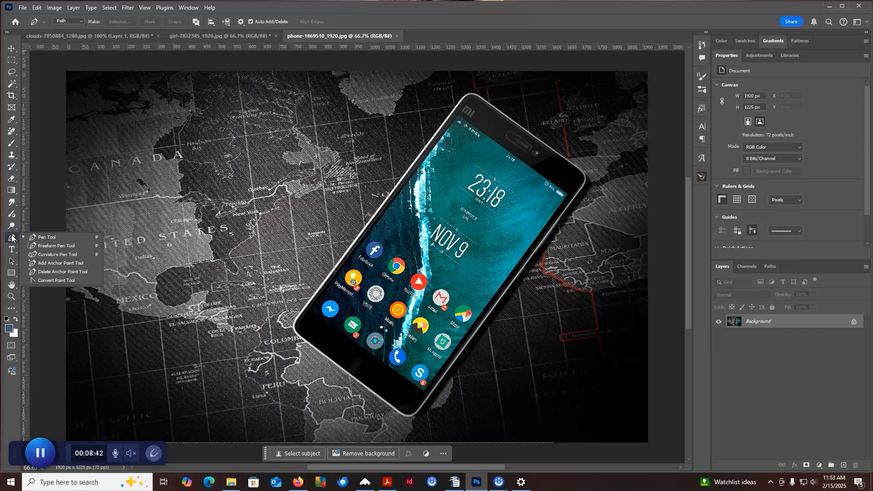
pyautogui.click(45, 237)
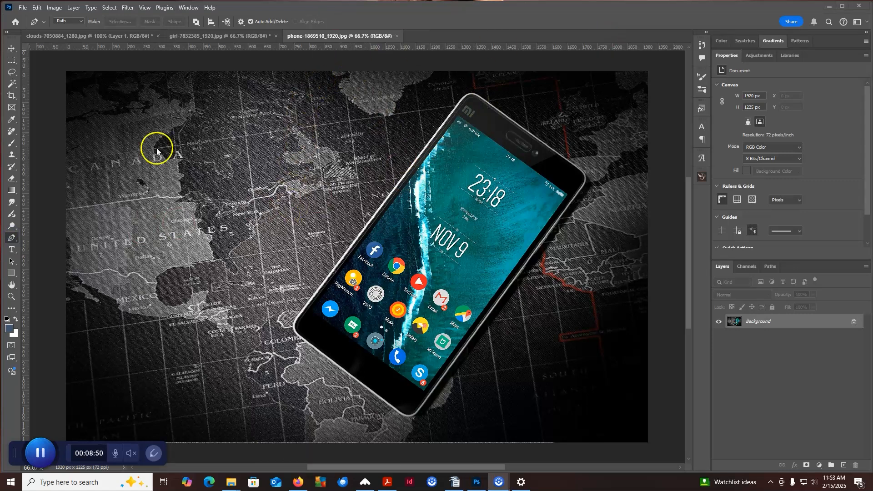
pyautogui.click(78, 20)
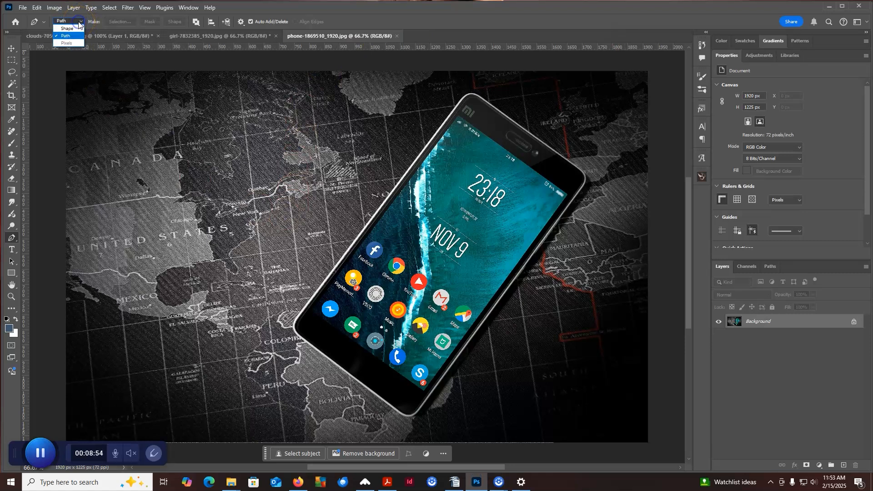
pyautogui.click(72, 35)
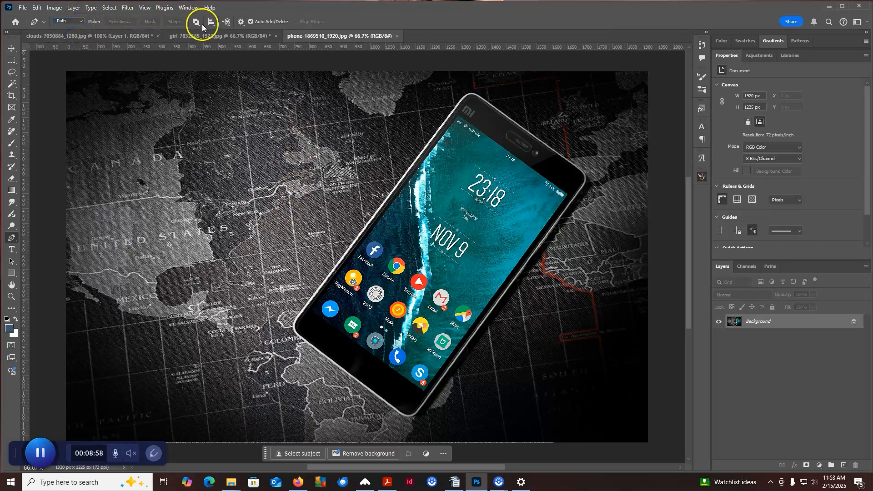
pyautogui.click(241, 22)
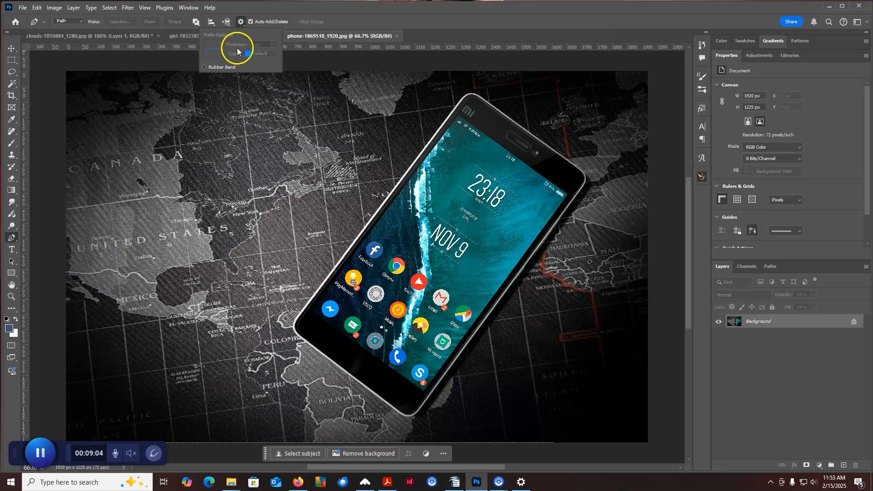
pyautogui.click(204, 67)
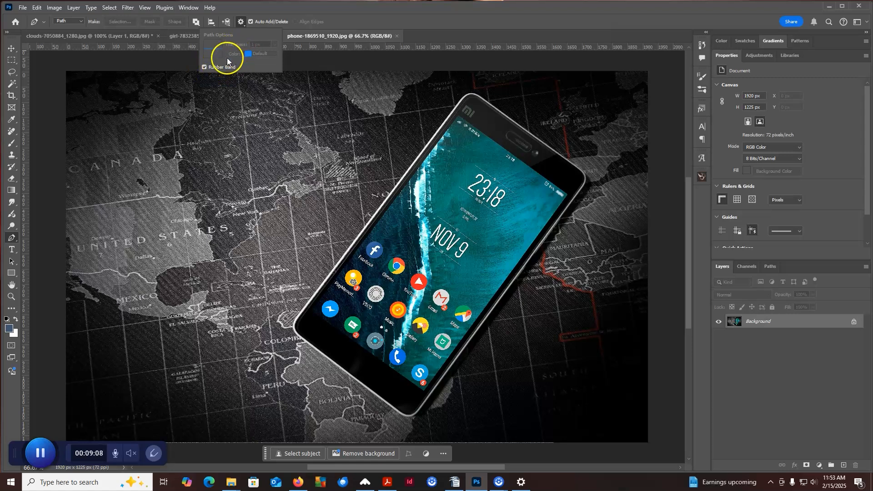
pyautogui.click(243, 21)
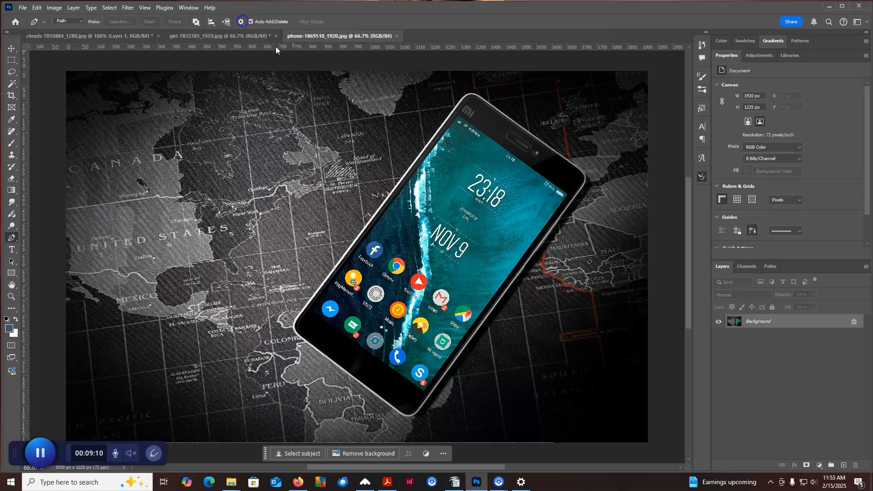
# Start a pen path at the phone's lower-left corner, run it up the long left edge and curve it around the upper-left corner.
pyautogui.click(297, 317)
pyautogui.hotkey('ctrl', '+')
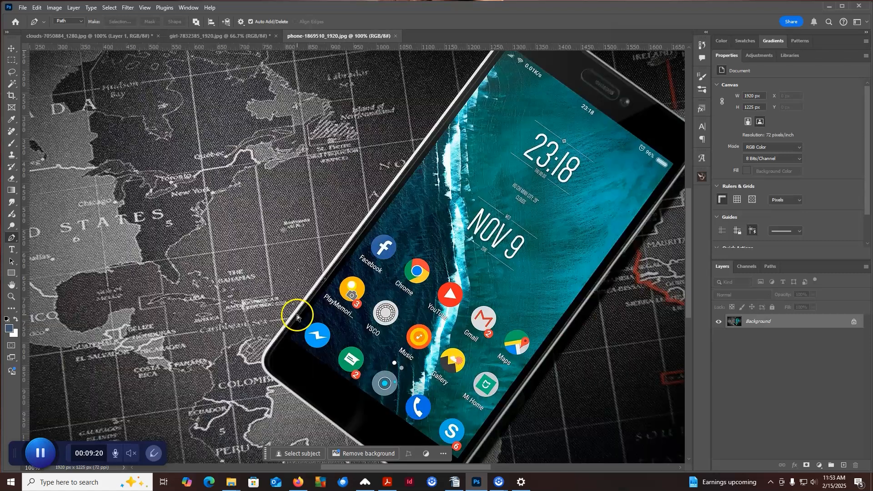
pyautogui.click(268, 346)
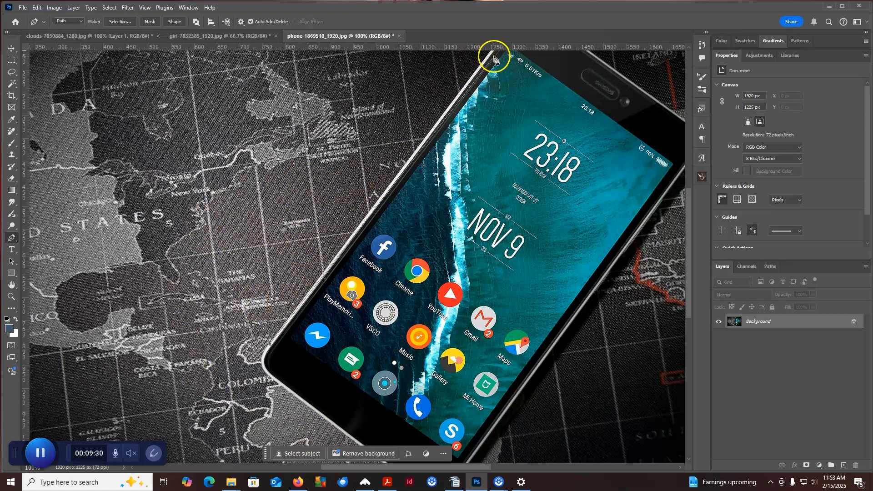
pyautogui.moveTo(497, 69); pyautogui.dragTo(426, 177)
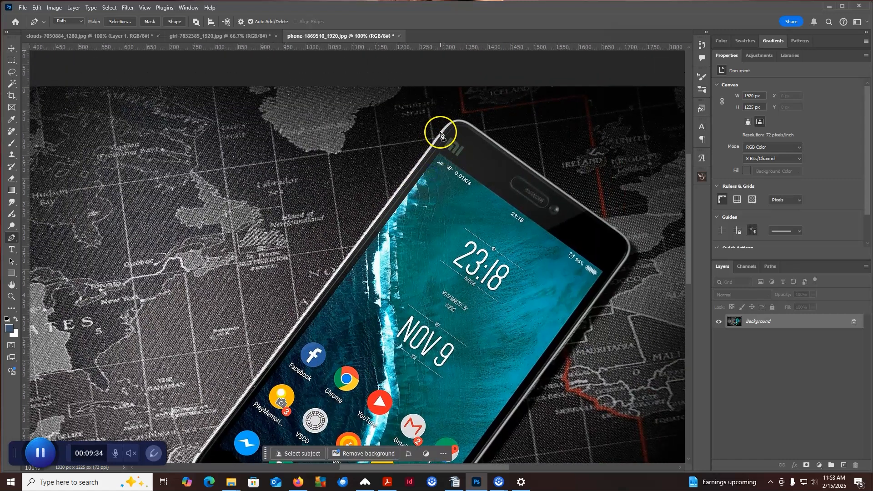
pyautogui.click(440, 134)
pyautogui.click(470, 124)
pyautogui.moveTo(472, 123); pyautogui.dragTo(491, 139)
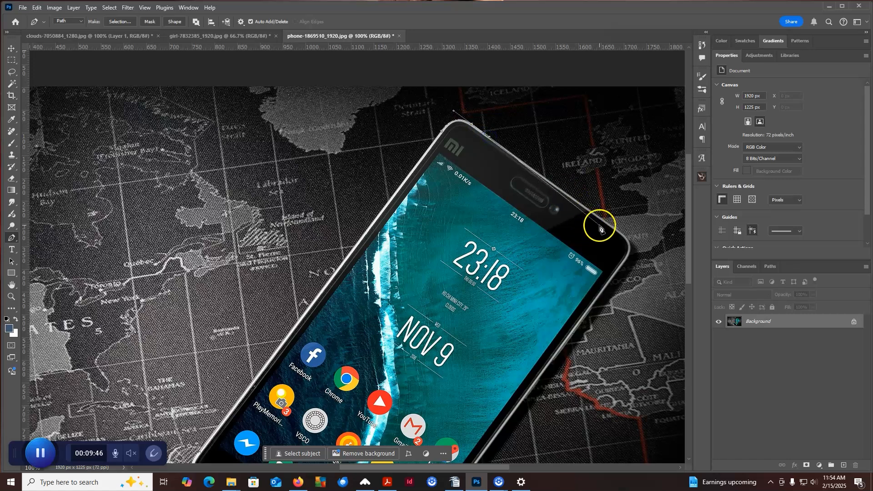
# Continue the path around the phone's upper-right and bottom corners and close it at the starting anchor point.
pyautogui.click(624, 236)
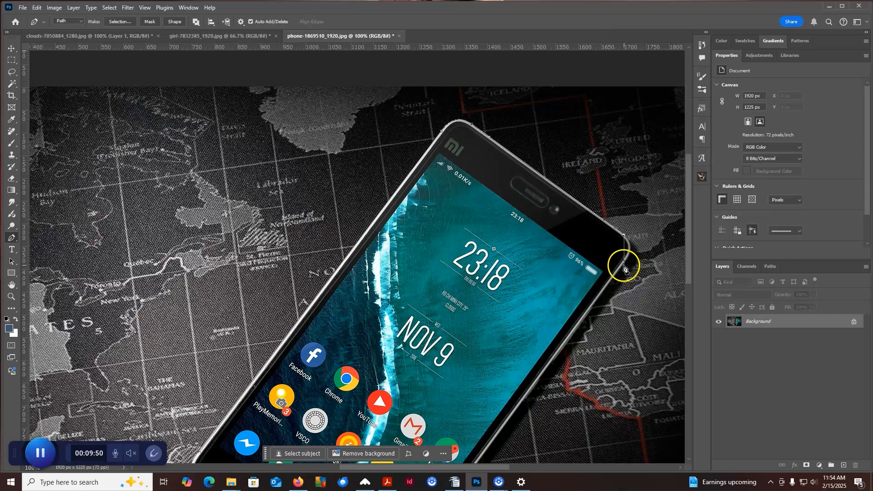
pyautogui.moveTo(623, 272); pyautogui.dragTo(635, 93)
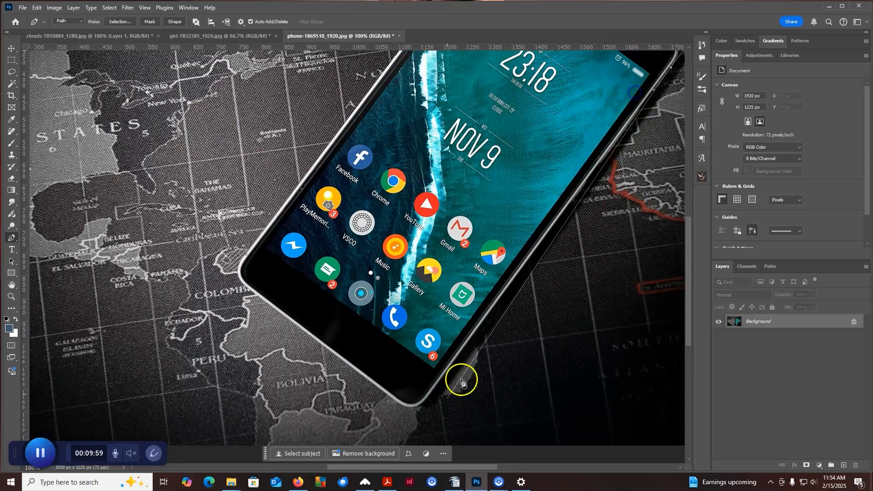
pyautogui.click(427, 400)
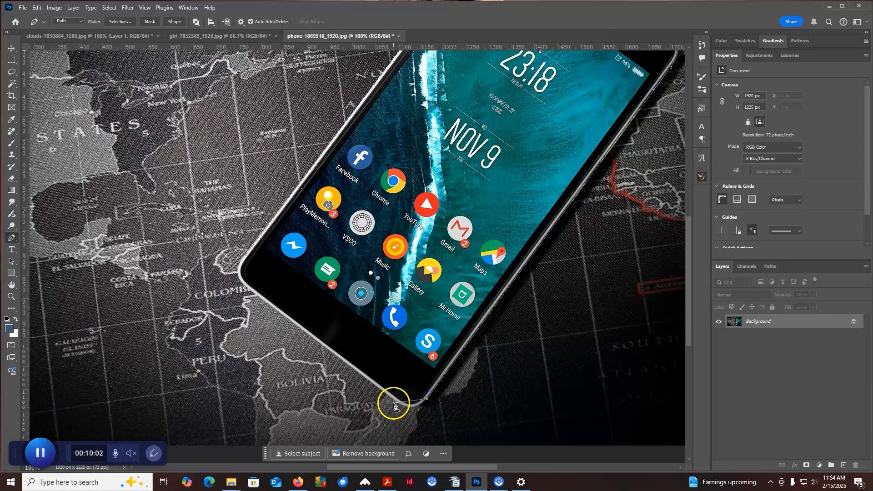
pyautogui.moveTo(395, 402); pyautogui.dragTo(375, 387)
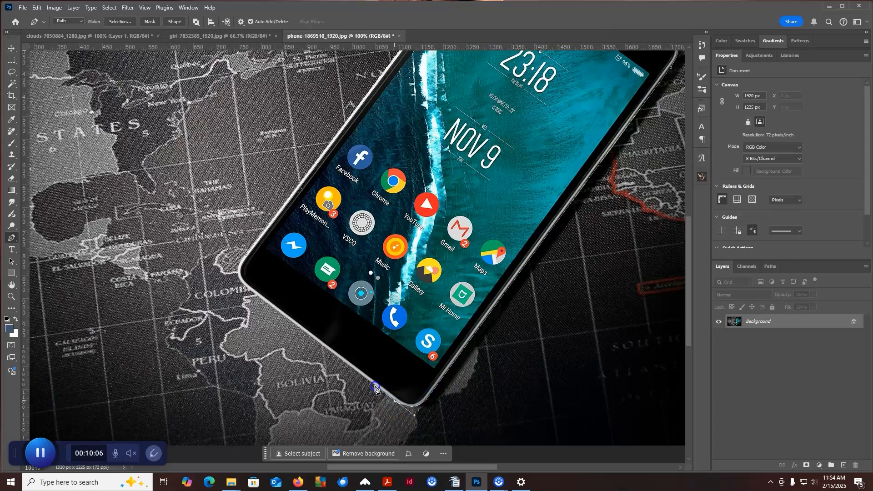
pyautogui.click(243, 286)
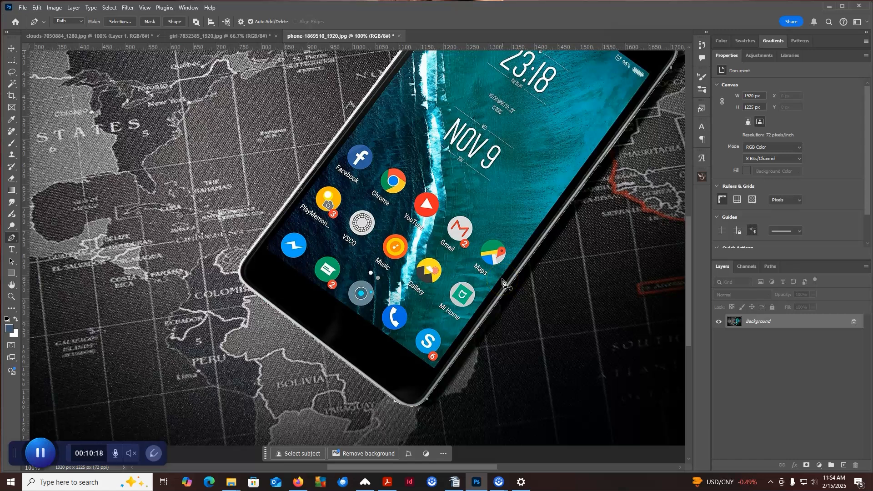
# Convert the phone path into a new anti-aliased selection with a feather radius of 0 pixels.
pyautogui.moveTo(526, 127); pyautogui.dragTo(563, 151)
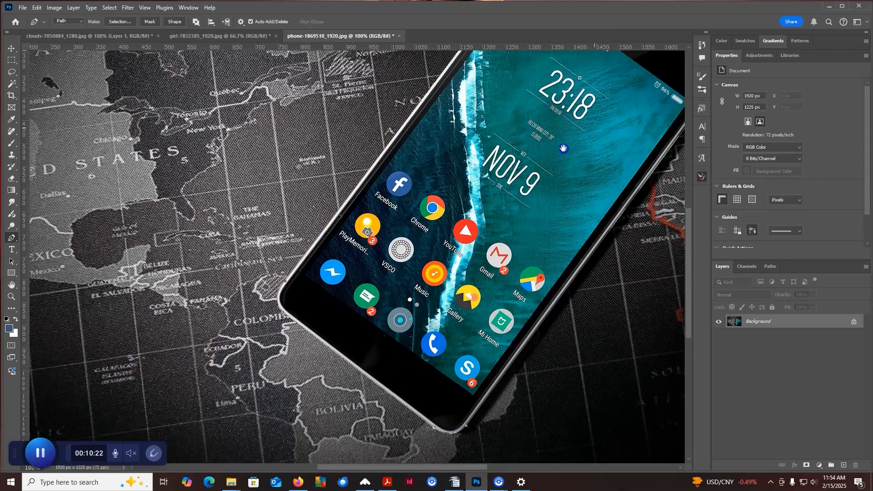
pyautogui.rightClick(463, 138)
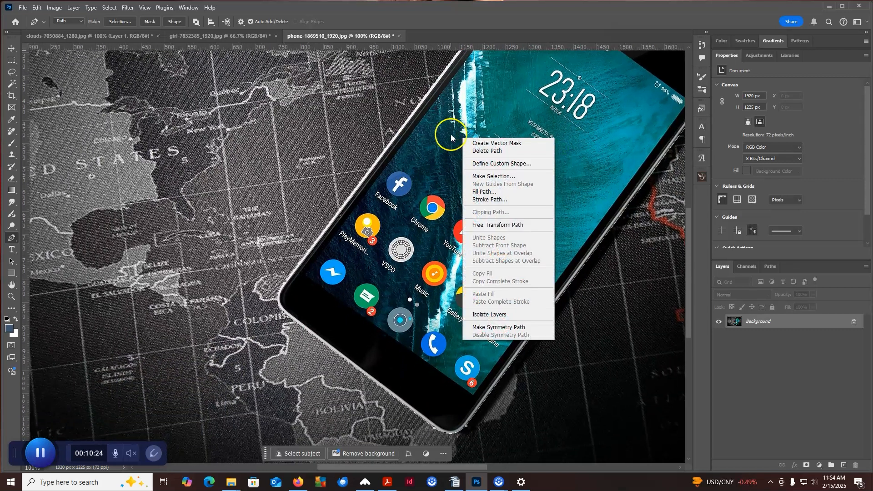
pyautogui.click(488, 178)
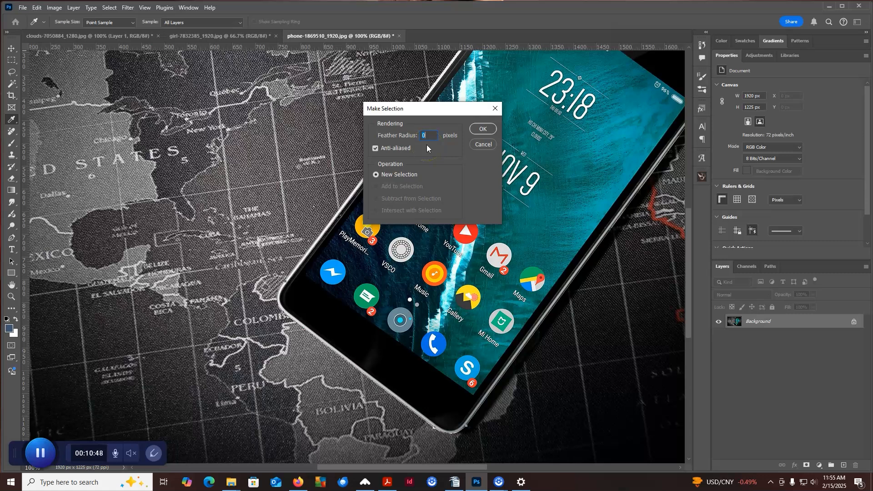
pyautogui.click(469, 113)
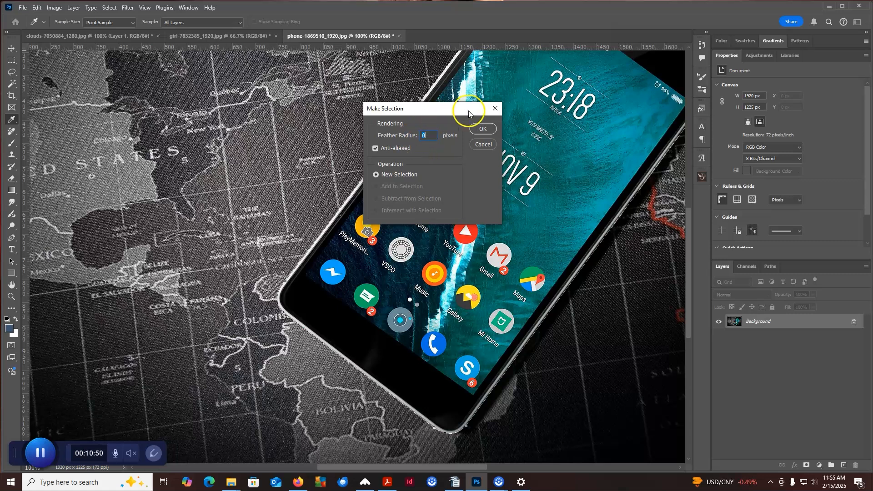
pyautogui.click(486, 129)
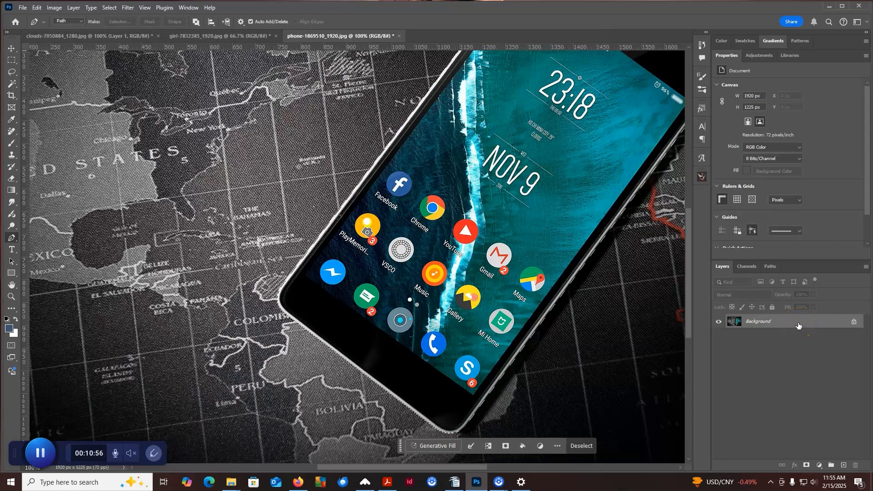
# Convert the locked Background into a regular layer and add a layer mask from the phone selection.
pyautogui.doubleClick(763, 325)
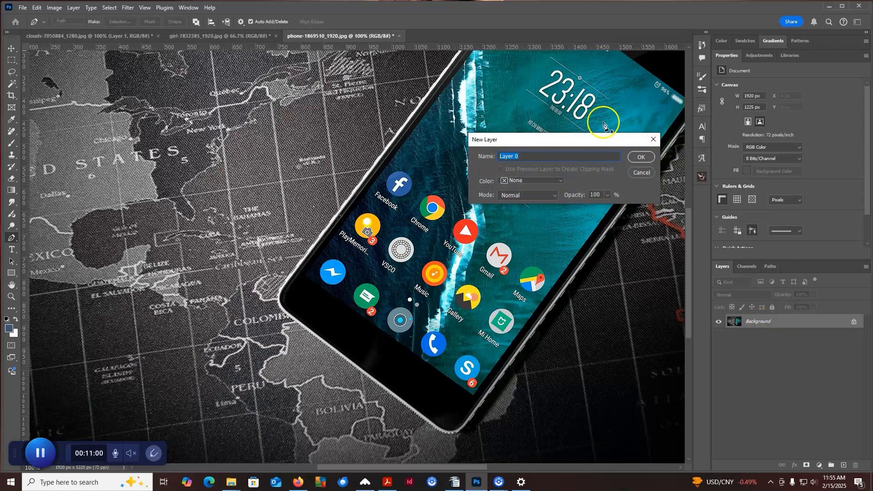
pyautogui.click(641, 156)
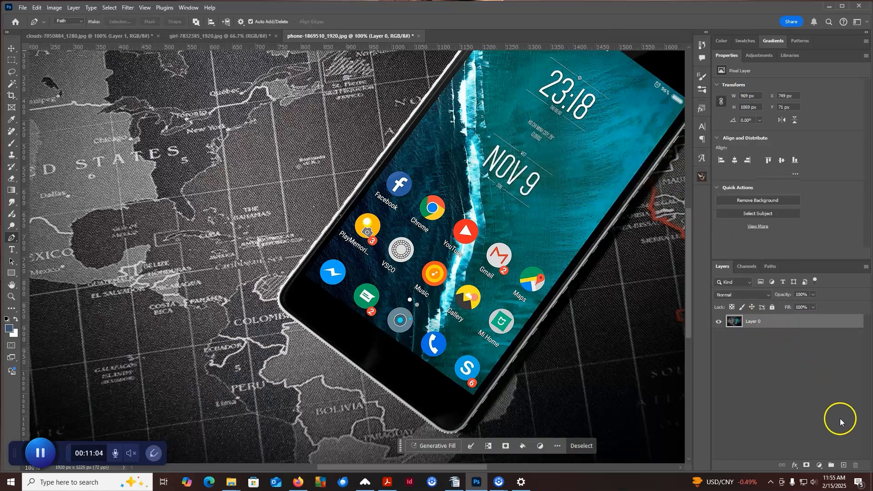
pyautogui.click(807, 467)
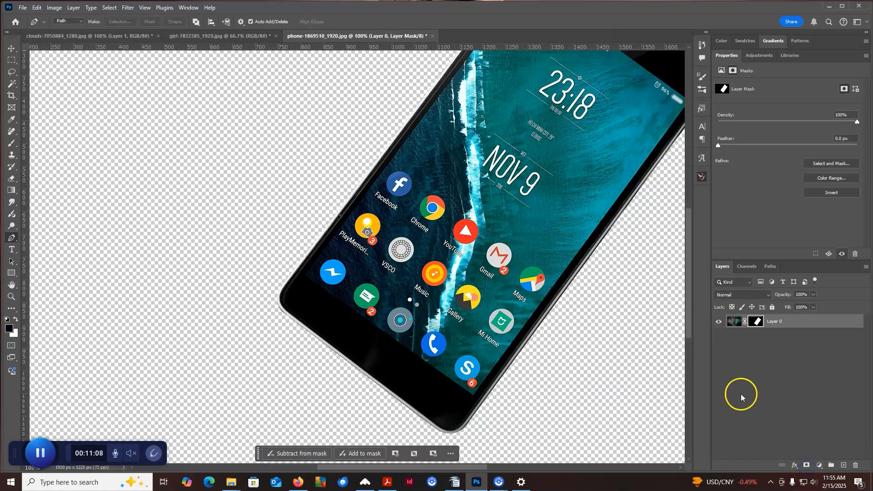
# Create a new empty layer above the masked phone layer.
pyautogui.click(11, 49)
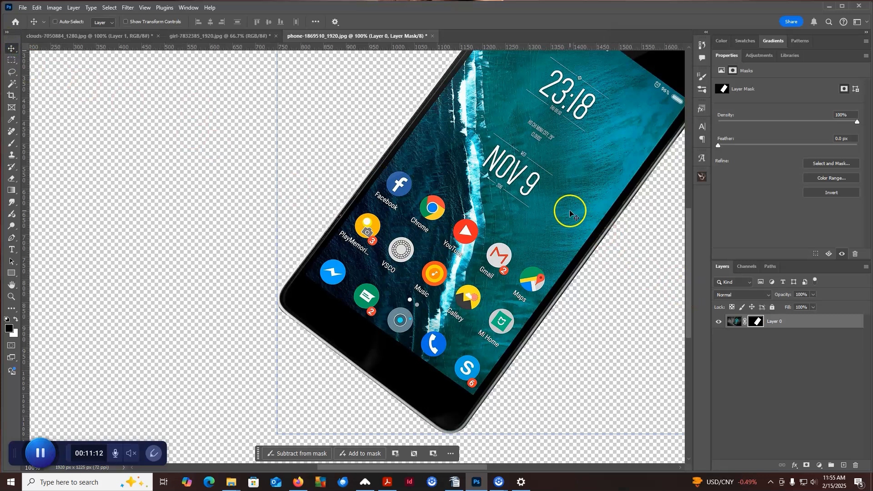
pyautogui.click(842, 381)
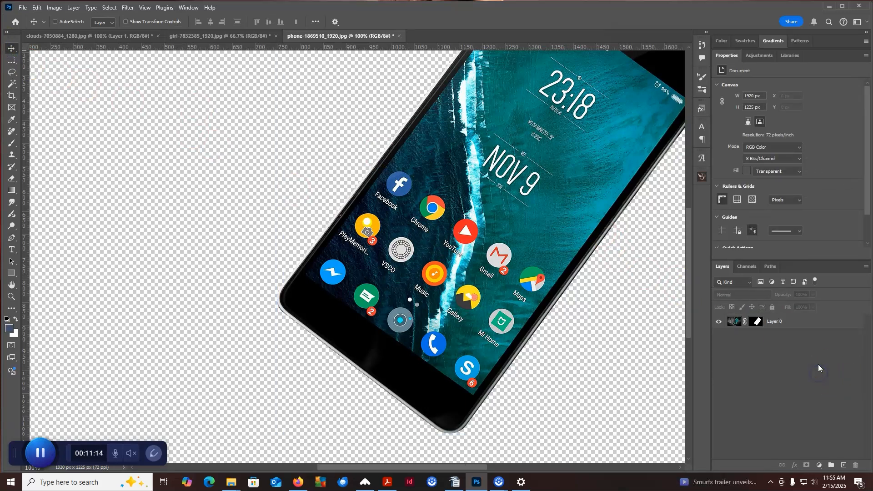
pyautogui.click(844, 466)
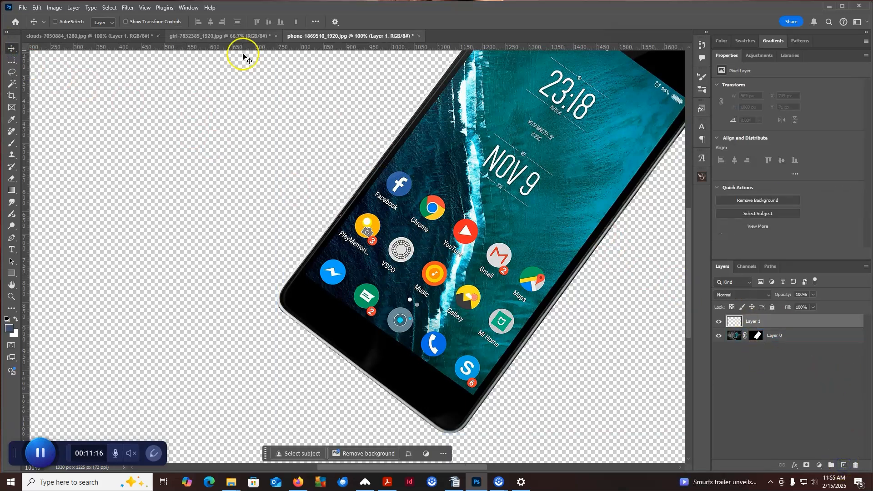
# Fill the new layer with a solid purple color and place it beneath the masked phone layer.
pyautogui.click(33, 8)
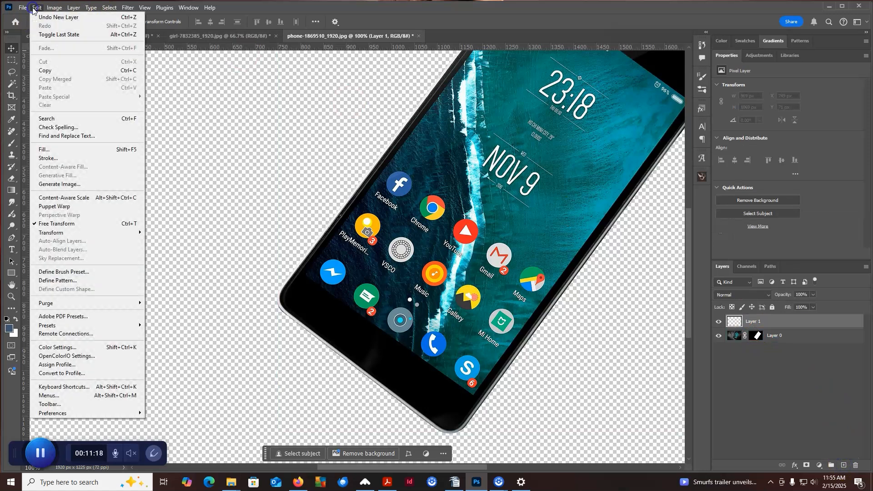
pyautogui.click(44, 149)
pyautogui.click(596, 175)
pyautogui.click(557, 199)
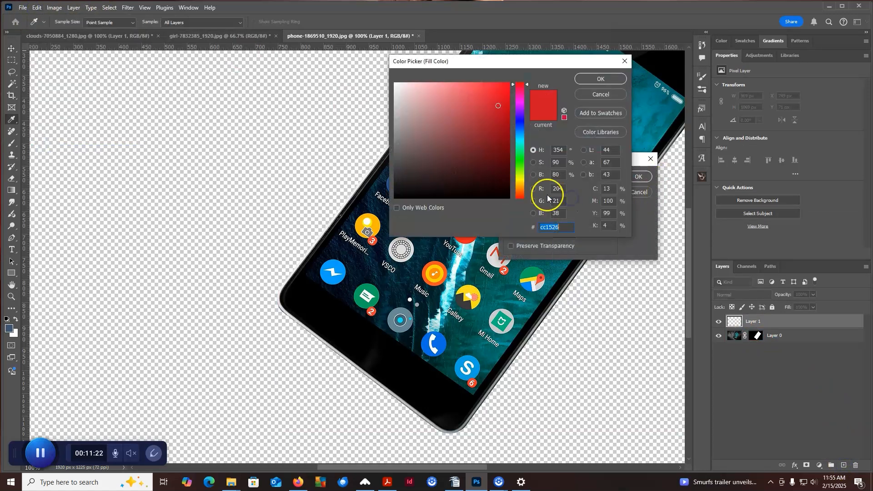
pyautogui.click(522, 113)
pyautogui.click(506, 113)
pyautogui.click(605, 80)
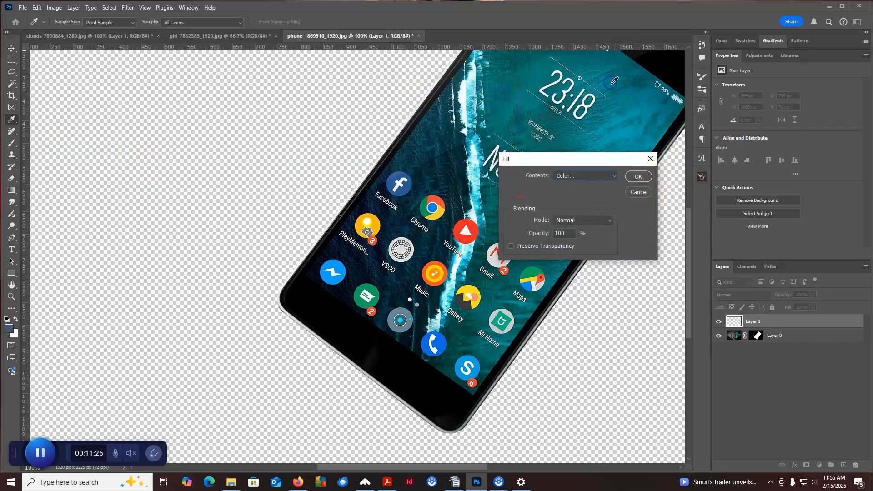
pyautogui.click(649, 180)
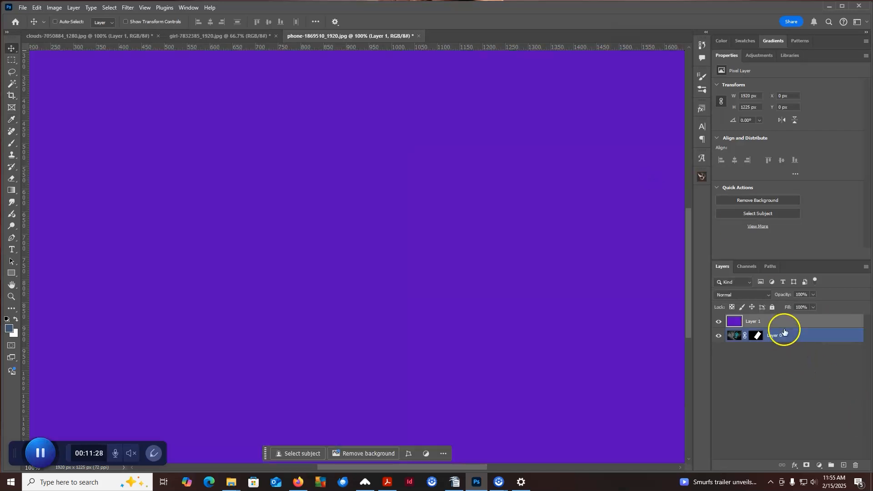
pyautogui.moveTo(783, 335); pyautogui.dragTo(786, 340)
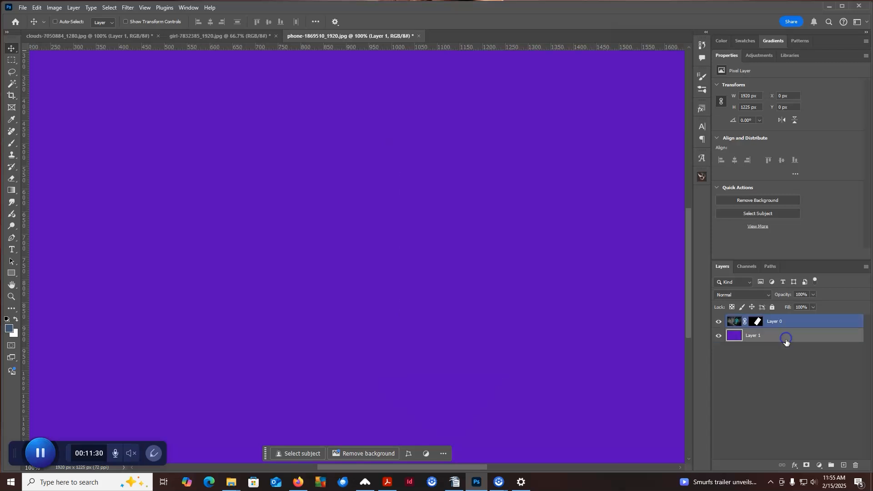
# Examine the masked phone's edges and corners against the purple background at close range and in full view.
pyautogui.hotkey('ctrl', '-')
pyautogui.hotkey('ctrl', '-')
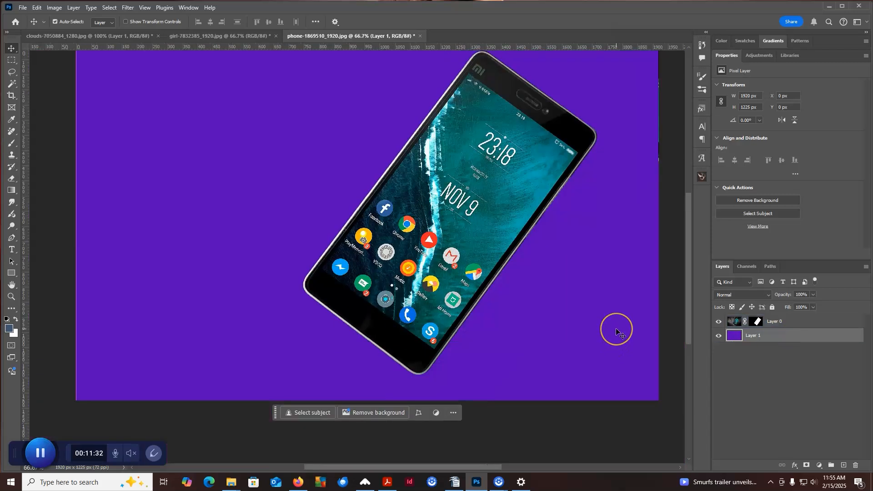
pyautogui.keyDown('ctrl'); pyautogui.click(448, 206); pyautogui.keyUp('ctrl')
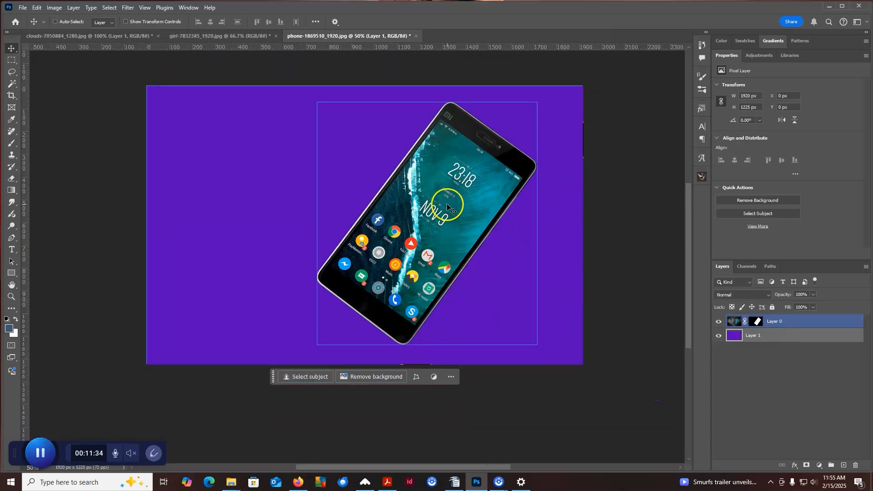
pyautogui.hotkey('ctrl', '+')
pyautogui.hotkey('ctrl', '+')
pyautogui.hotkey('ctrl', '+')
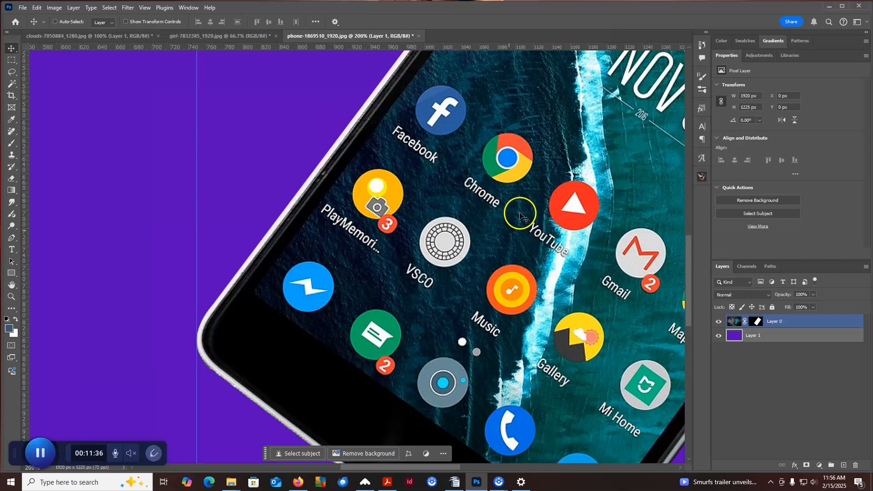
pyautogui.moveTo(431, 107); pyautogui.dragTo(310, 308)
pyautogui.moveTo(565, 127); pyautogui.dragTo(395, 292)
pyautogui.moveTo(568, 224); pyautogui.dragTo(364, 196)
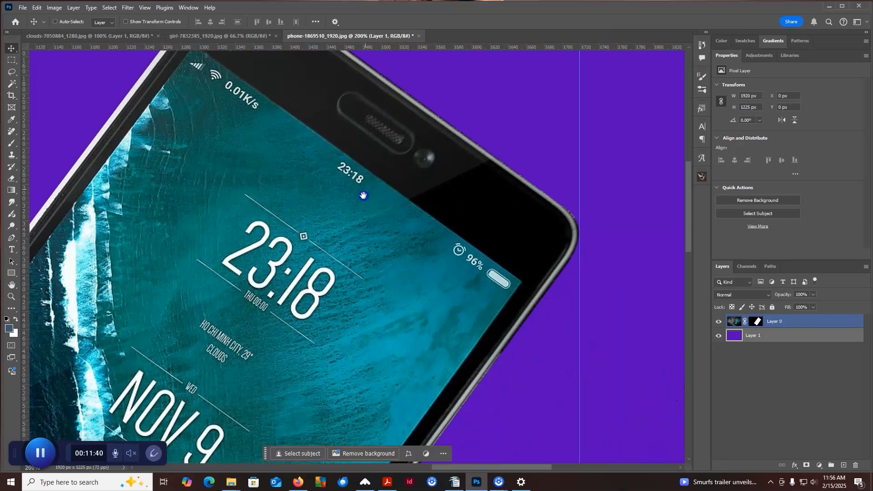
pyautogui.moveTo(400, 266); pyautogui.dragTo(518, 152)
pyautogui.moveTo(420, 343); pyautogui.dragTo(540, 146)
pyautogui.moveTo(358, 313); pyautogui.dragTo(547, 79)
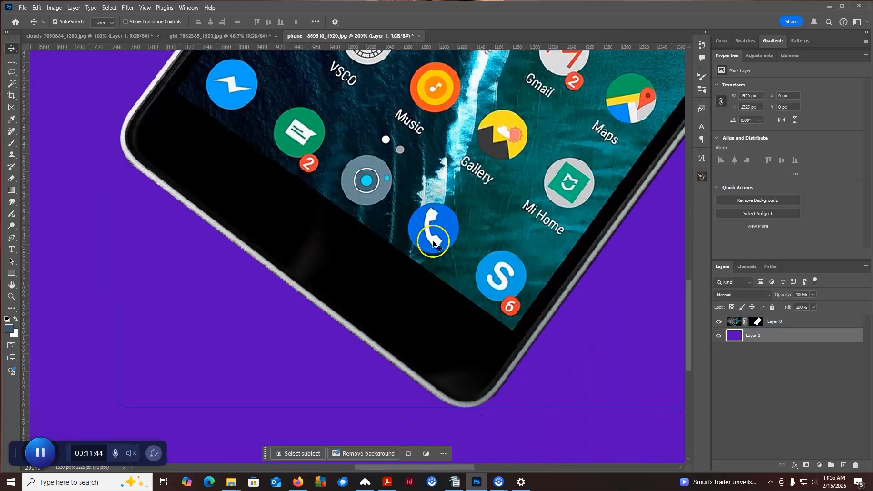
pyautogui.hotkey('ctrl', '-')
pyautogui.hotkey('ctrl', '-')
pyautogui.click(432, 238)
pyautogui.moveTo(498, 151); pyautogui.dragTo(527, 235)
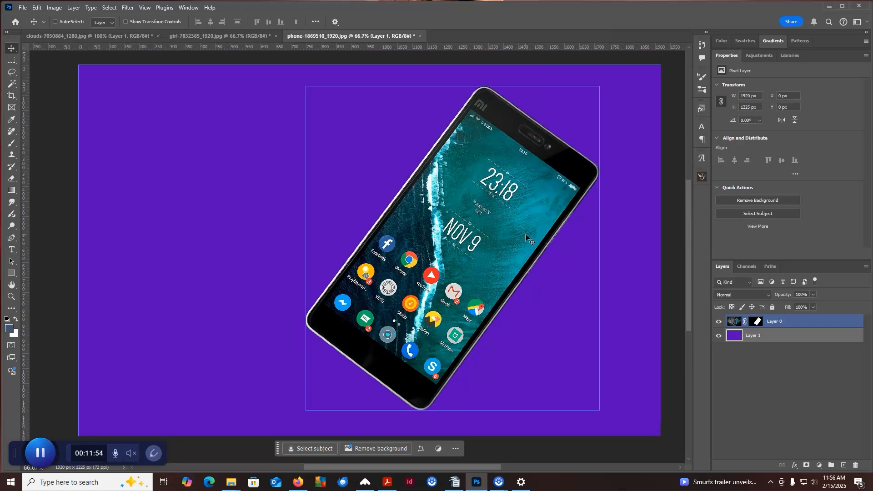
# Close the phone document without saving its changes.
pyautogui.click(794, 322)
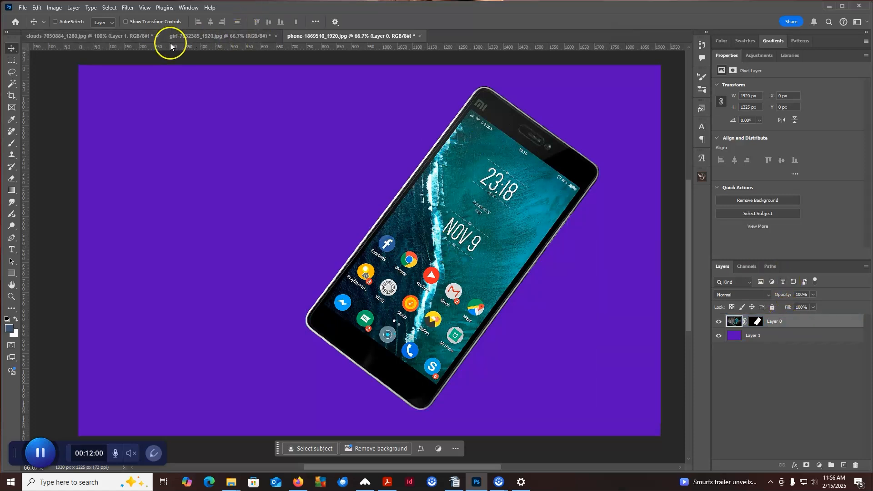
pyautogui.click(421, 36)
pyautogui.click(432, 183)
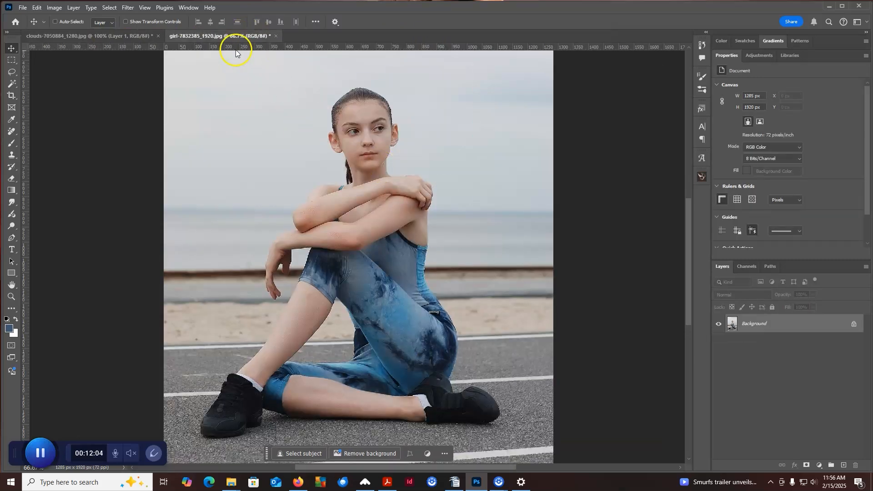
# Switch to the clouds document and delete Layer 1 above the Background.
pyautogui.click(107, 36)
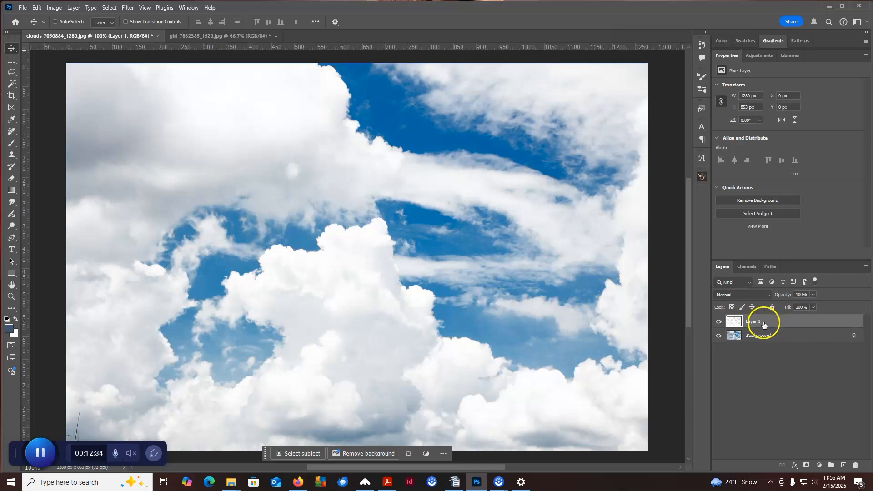
pyautogui.click(855, 466)
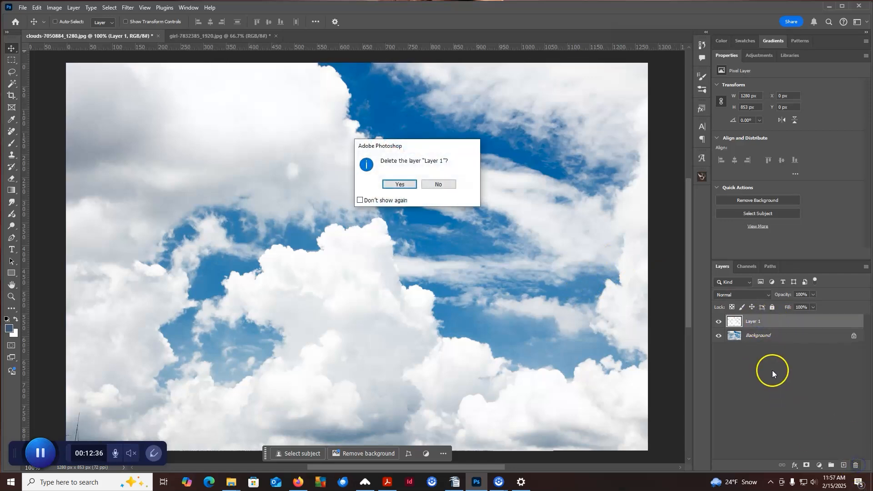
pyautogui.click(409, 184)
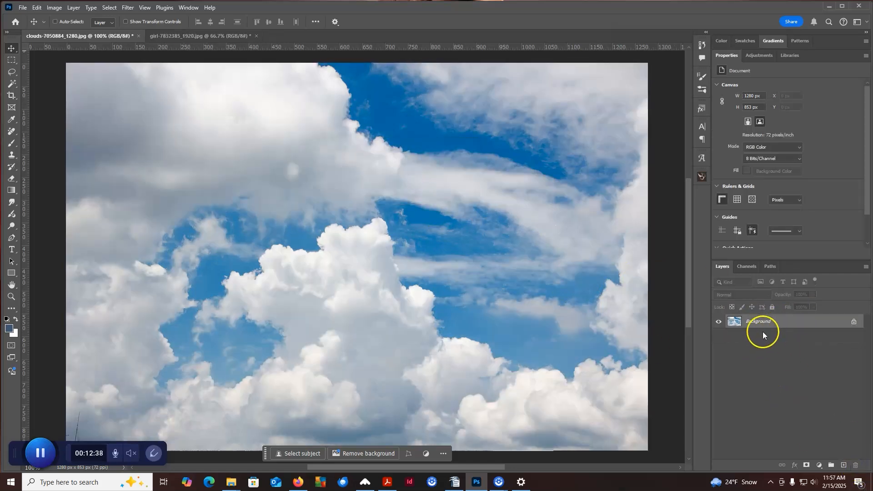
# Delete the Red copy channel from the clouds document.
pyautogui.click(766, 322)
pyautogui.click(748, 266)
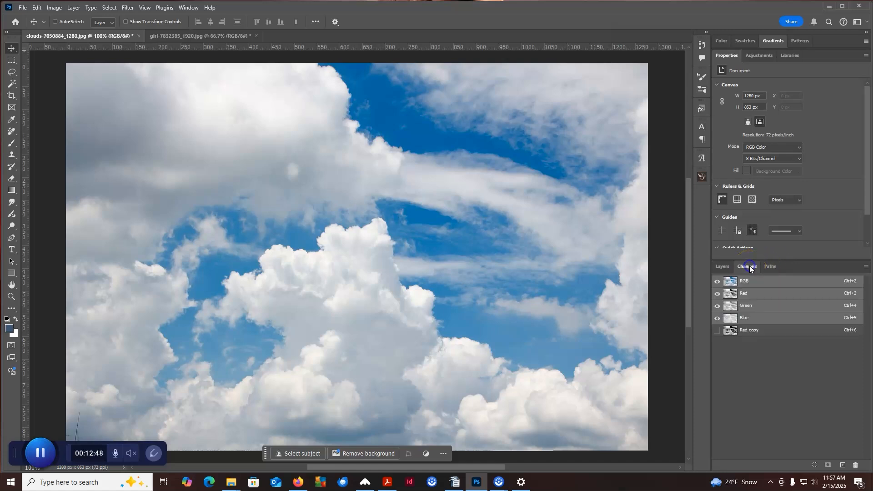
pyautogui.click(764, 331)
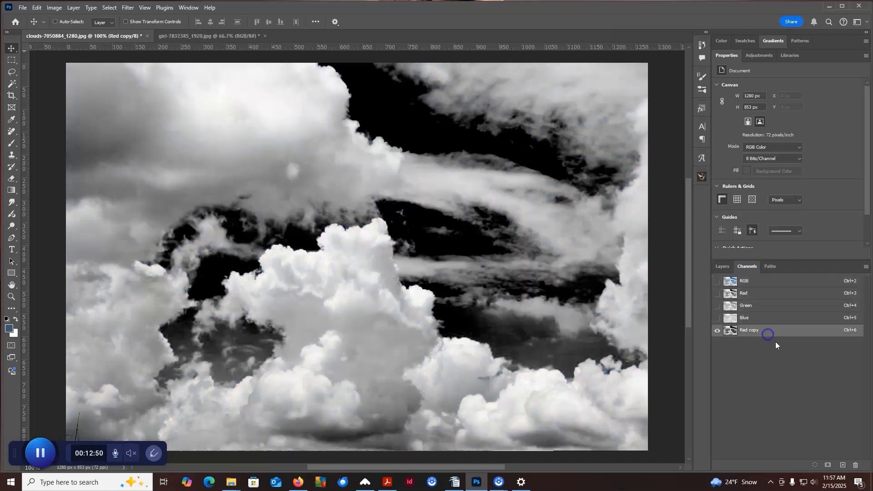
pyautogui.click(856, 465)
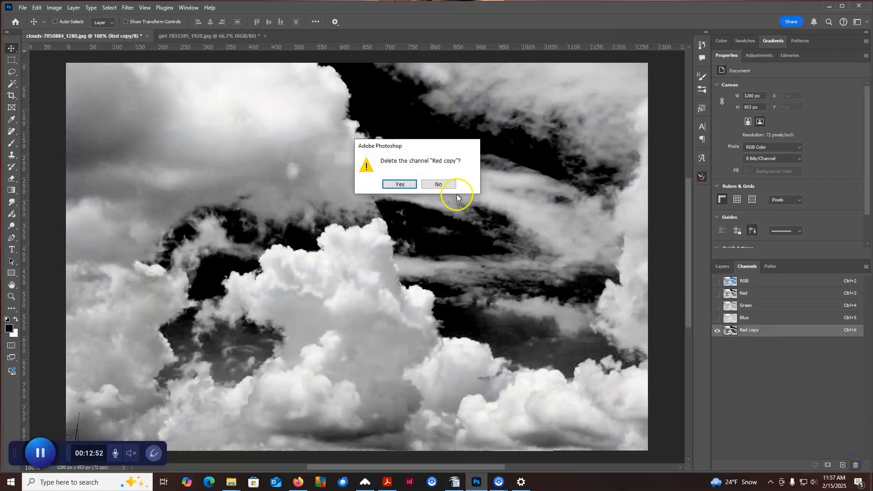
pyautogui.click(399, 184)
# Compare the Red, Green and Blue channels of the clouds photo and duplicate the Red channel.
pyautogui.click(747, 295)
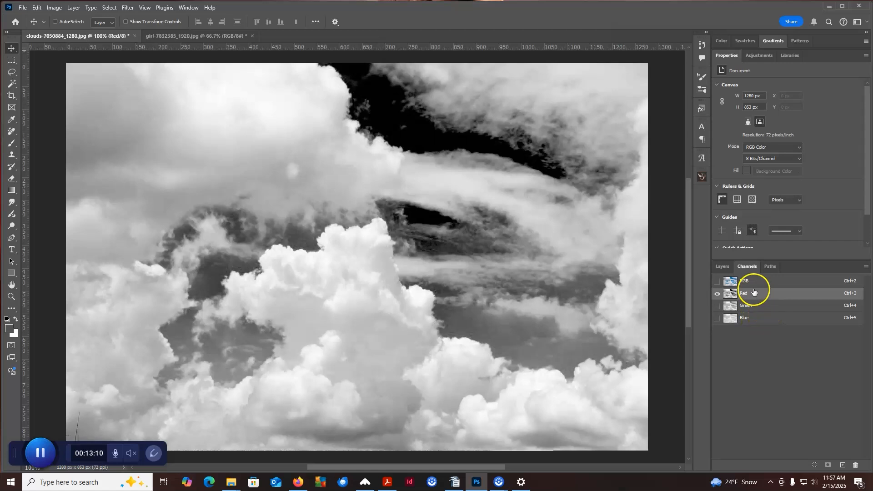
pyautogui.click(739, 306)
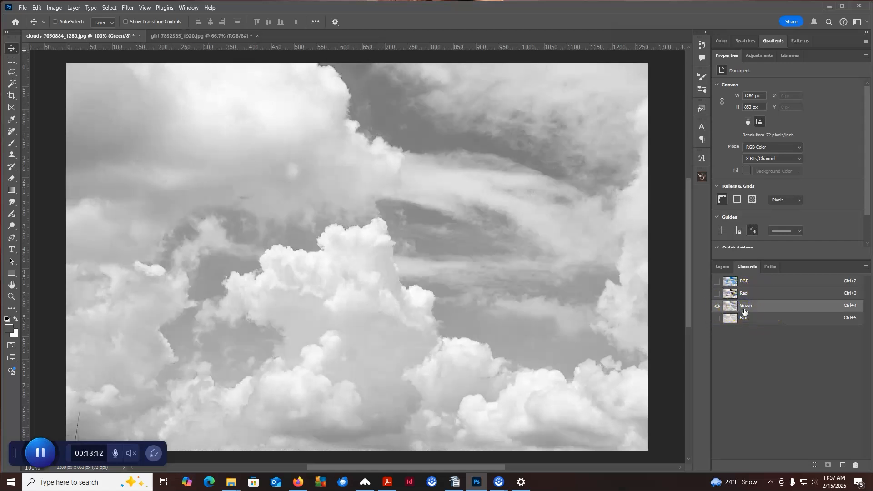
pyautogui.click(746, 320)
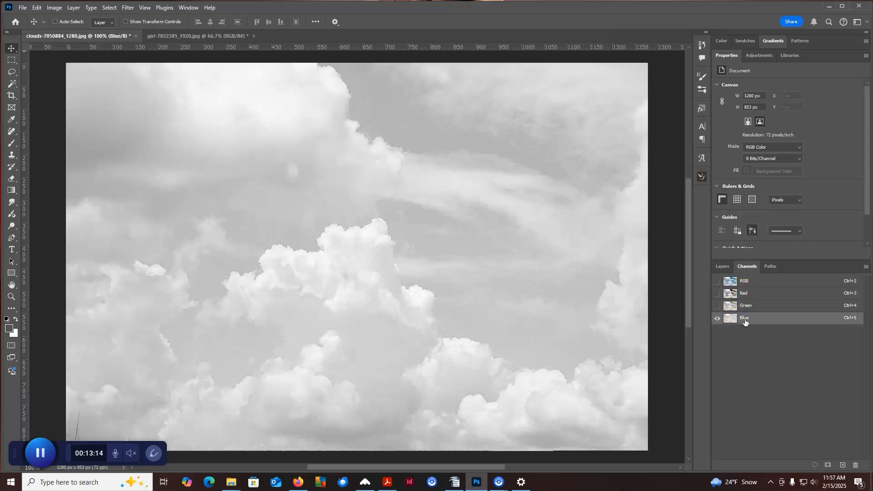
pyautogui.click(743, 293)
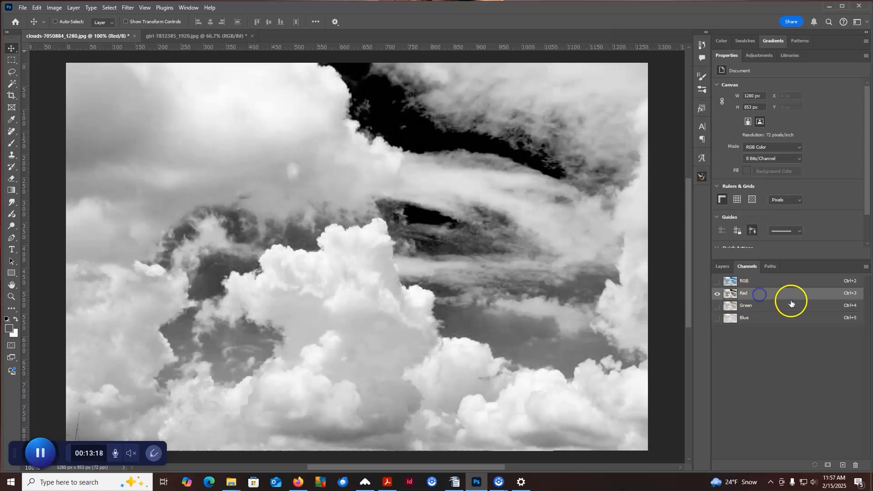
pyautogui.moveTo(783, 296); pyautogui.dragTo(835, 432)
pyautogui.moveTo(841, 463); pyautogui.dragTo(842, 464)
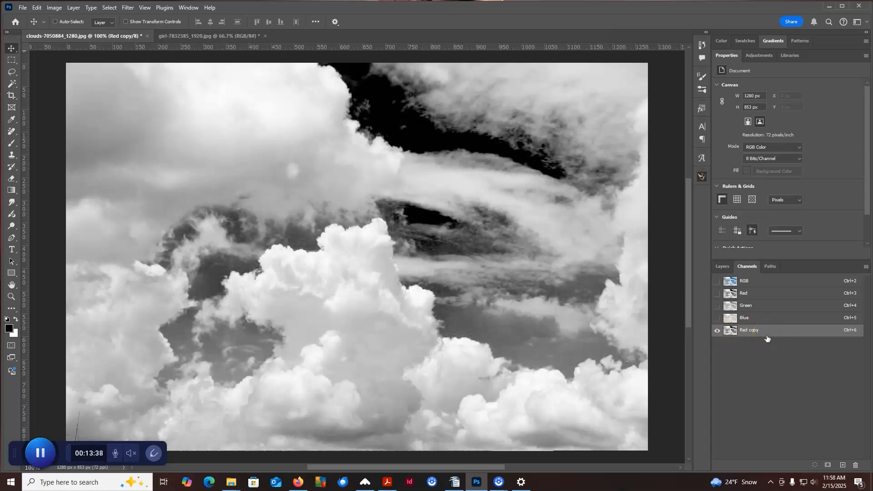
# Apply Levels to the Red copy channel with the black input level set to 97.
pyautogui.click(51, 8)
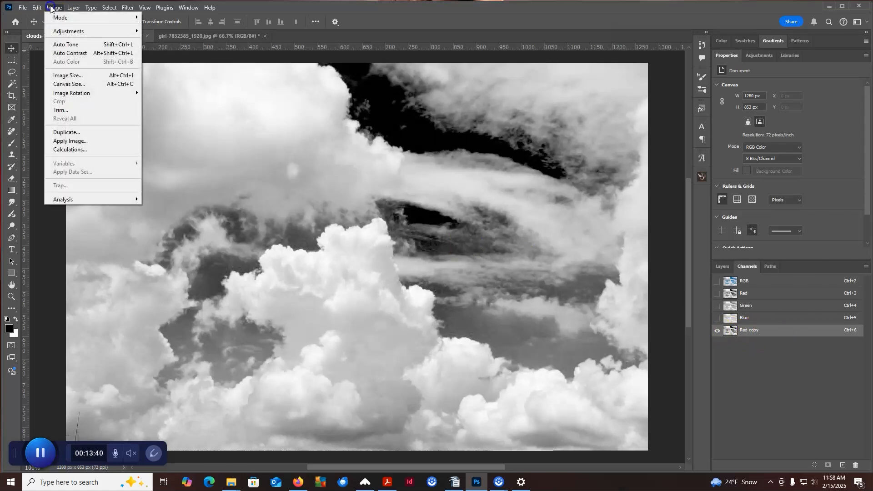
pyautogui.moveTo(91, 31)
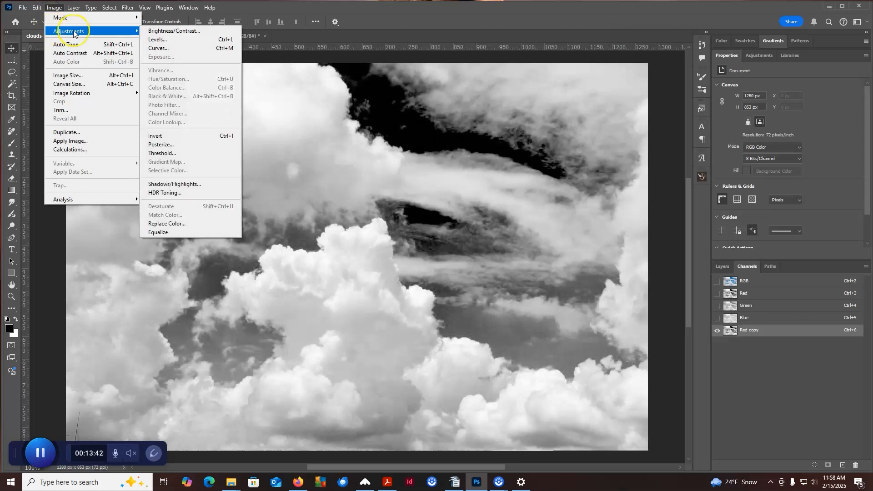
pyautogui.click(158, 40)
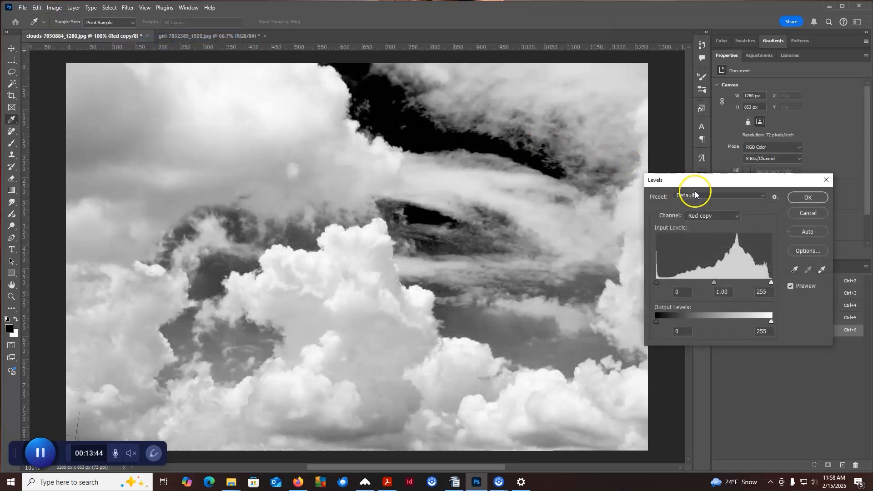
pyautogui.moveTo(704, 184); pyautogui.dragTo(663, 83)
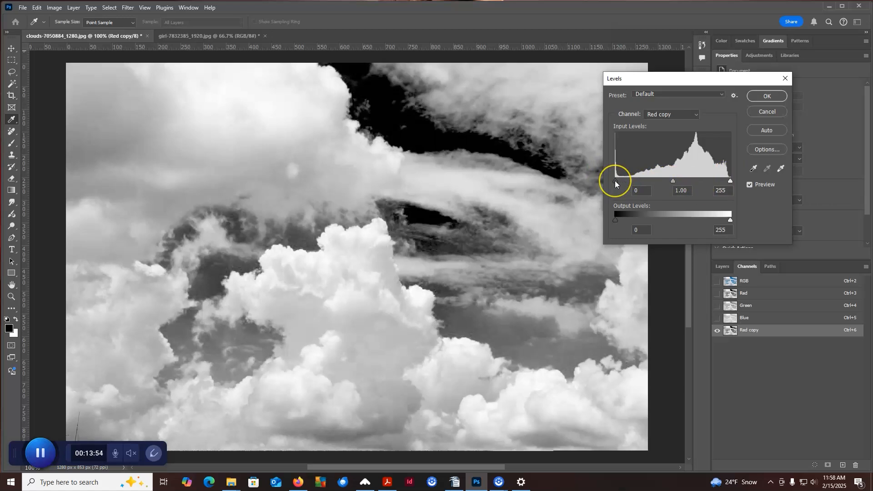
pyautogui.moveTo(614, 181); pyautogui.dragTo(660, 179)
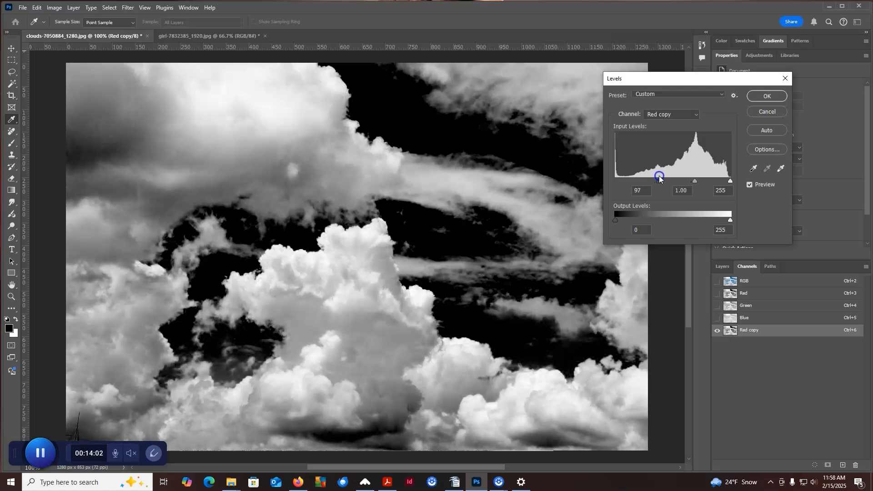
pyautogui.click(774, 97)
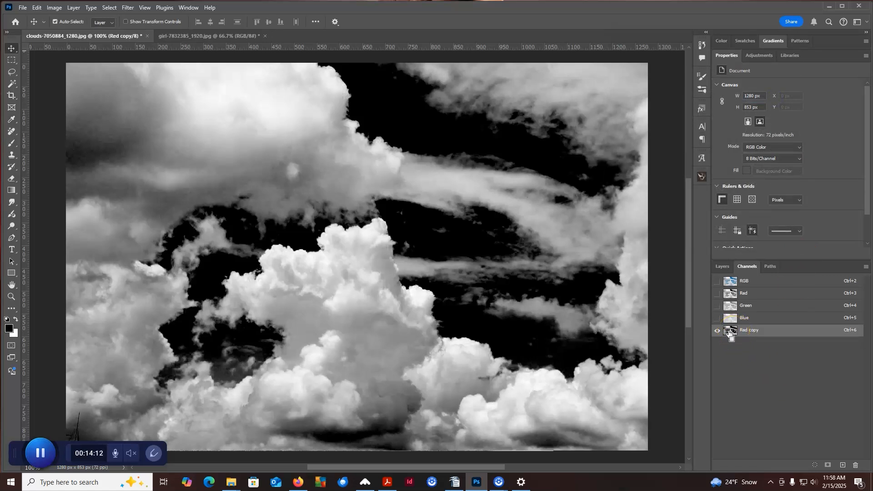
# Load the Red copy channel as a selection and create a new empty layer above the clouds Background.
pyautogui.keyDown('ctrl'); pyautogui.click(731, 332); pyautogui.keyUp('ctrl')
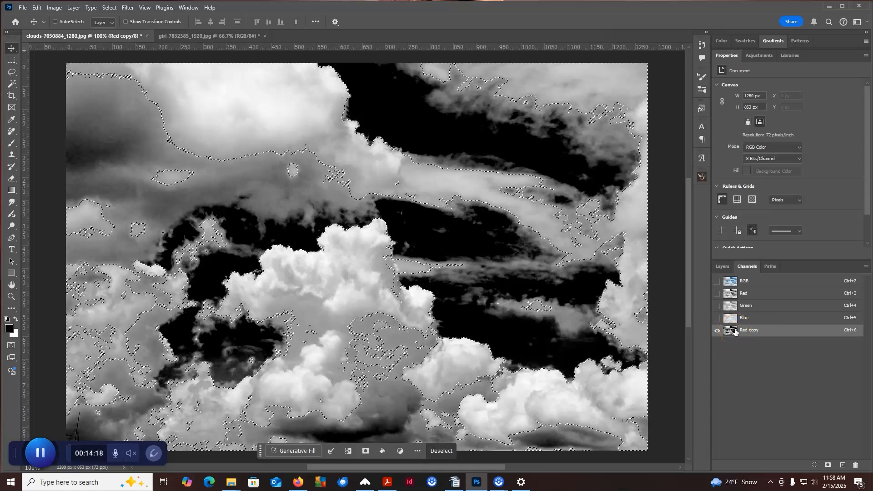
pyautogui.click(723, 267)
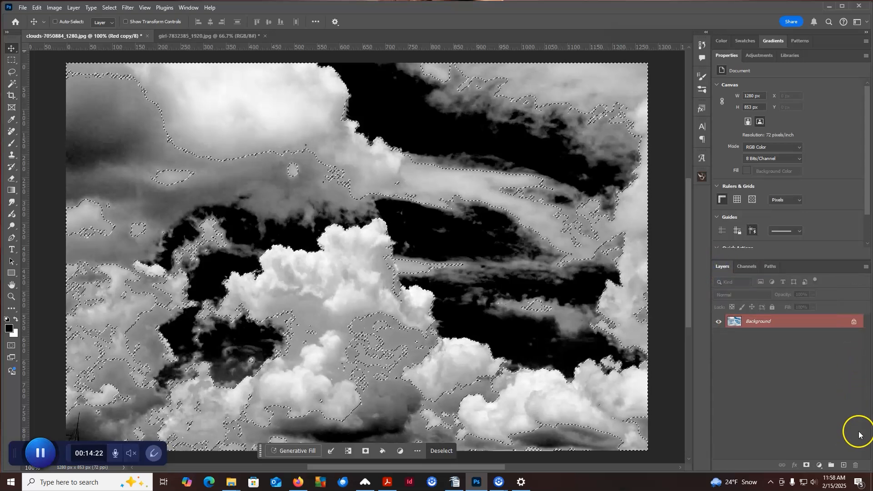
pyautogui.click(846, 466)
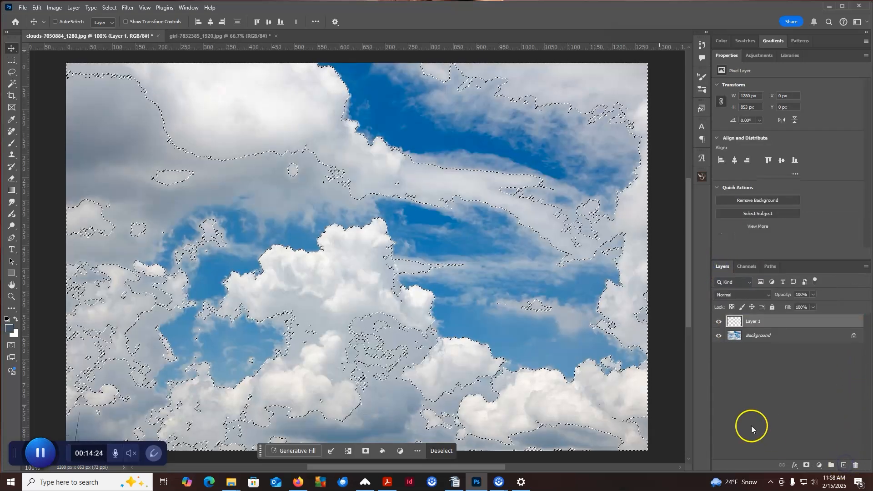
# Fill the cloud selection on the new layer with White in Normal mode at 100% opacity.
pyautogui.click(37, 8)
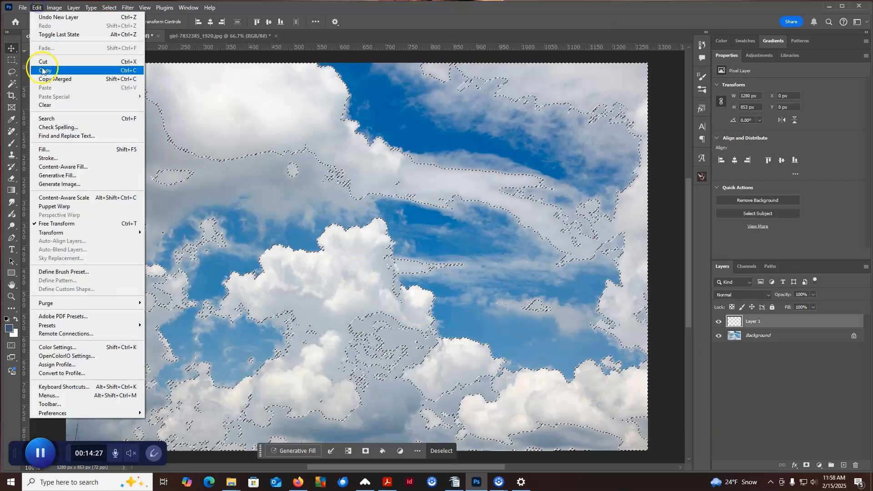
pyautogui.click(44, 149)
pyautogui.click(585, 182)
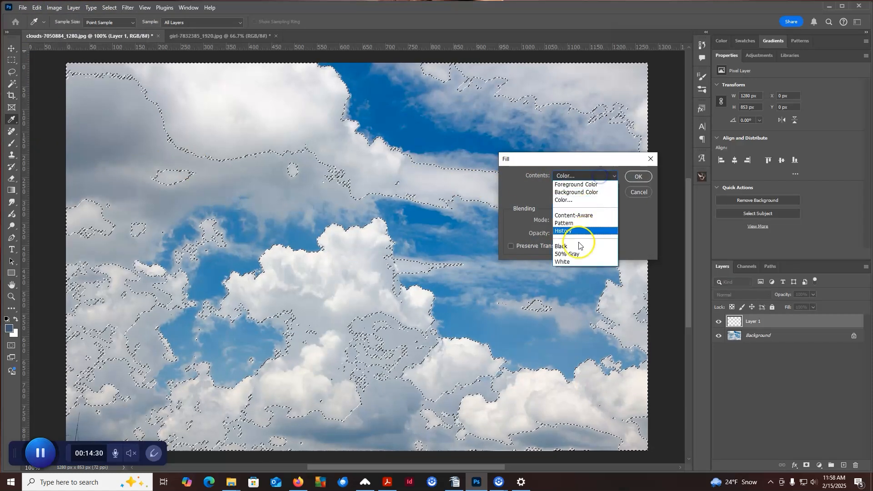
pyautogui.click(574, 260)
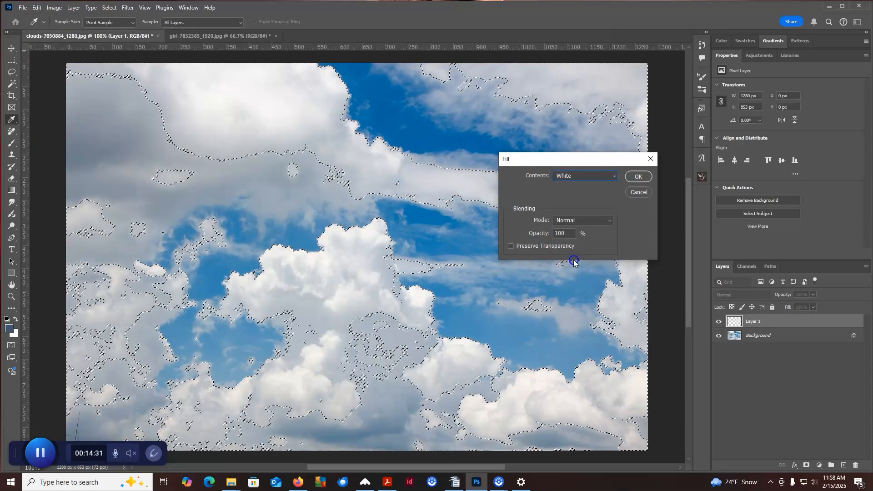
pyautogui.click(638, 177)
pyautogui.press('v')
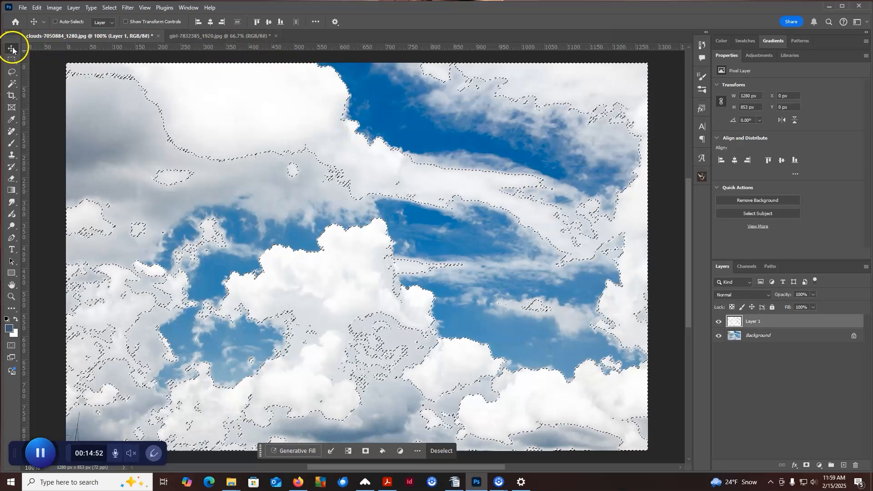
# Float the clouds document, copy its white cloud layer into the girl photo over her upper body, and dismiss the clouds window.
pyautogui.moveTo(126, 35); pyautogui.dragTo(556, 54)
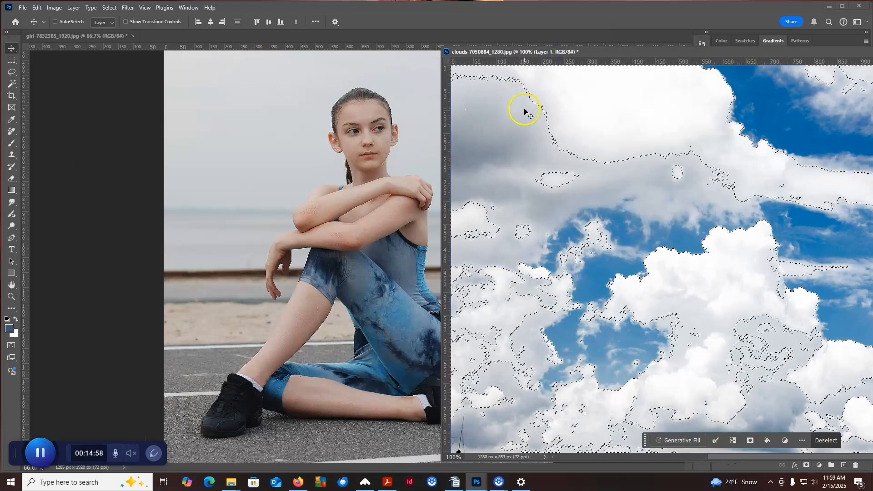
pyautogui.moveTo(523, 110); pyautogui.dragTo(393, 111)
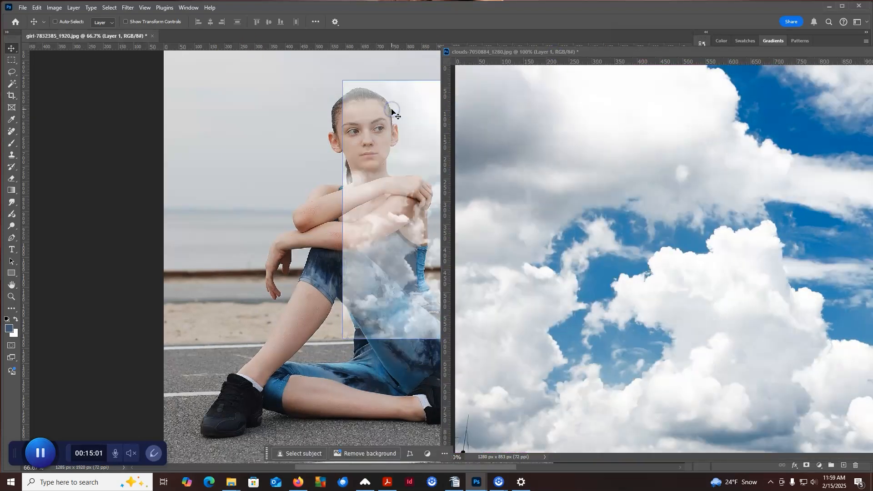
pyautogui.click(506, 54)
pyautogui.click(872, 52)
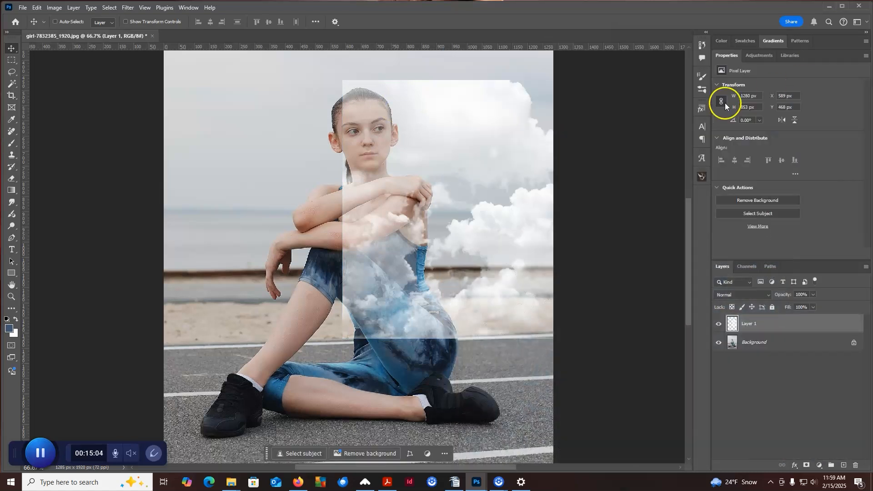
# Enlarge the cloud layer to about 2241 × 1494 px and position it over the sky and the girl's upper body.
pyautogui.moveTo(477, 122); pyautogui.dragTo(307, 102)
pyautogui.hotkey('ctrl', '-')
pyautogui.hotkey('ctrl', '-')
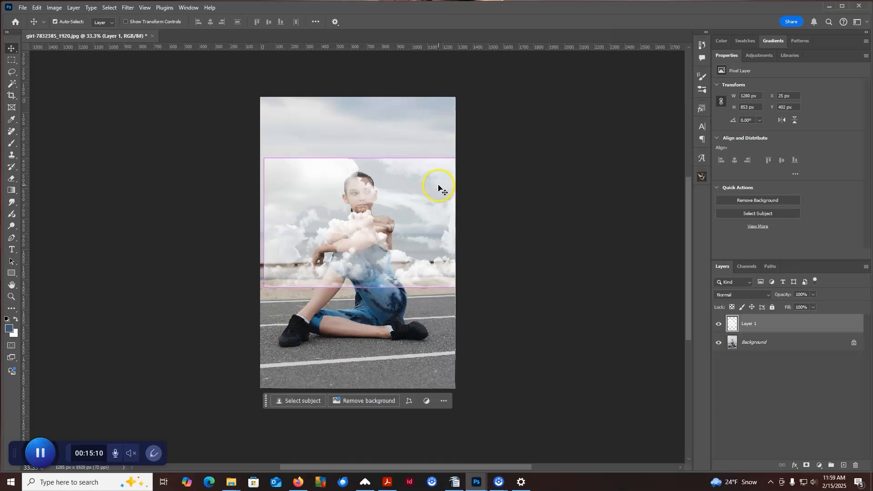
pyautogui.hotkey('ctrl', 't')
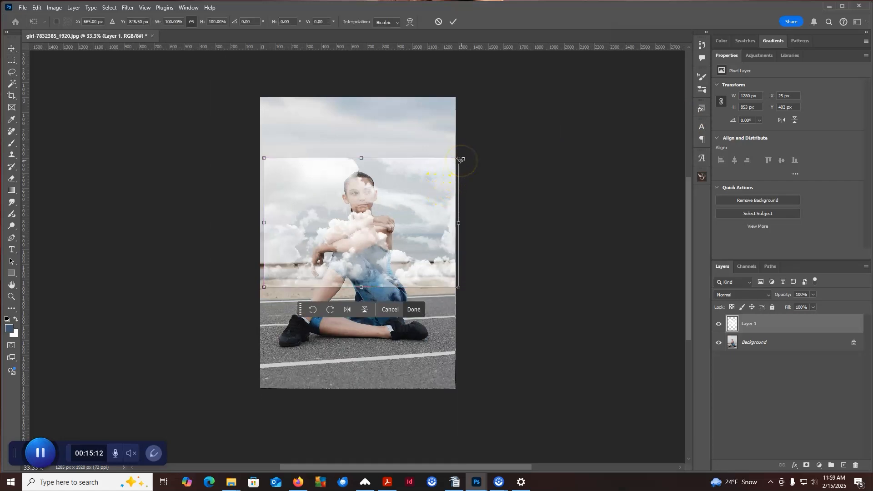
pyautogui.moveTo(460, 155); pyautogui.dragTo(563, 106)
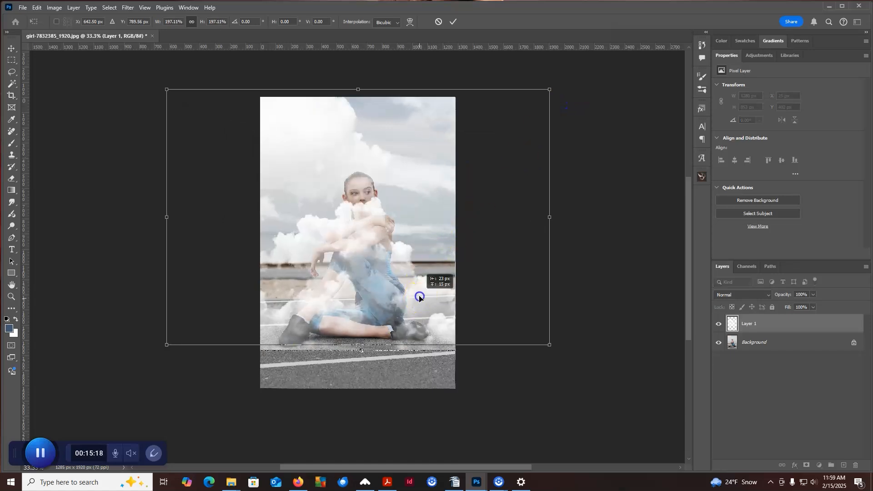
pyautogui.moveTo(419, 296); pyautogui.dragTo(425, 263)
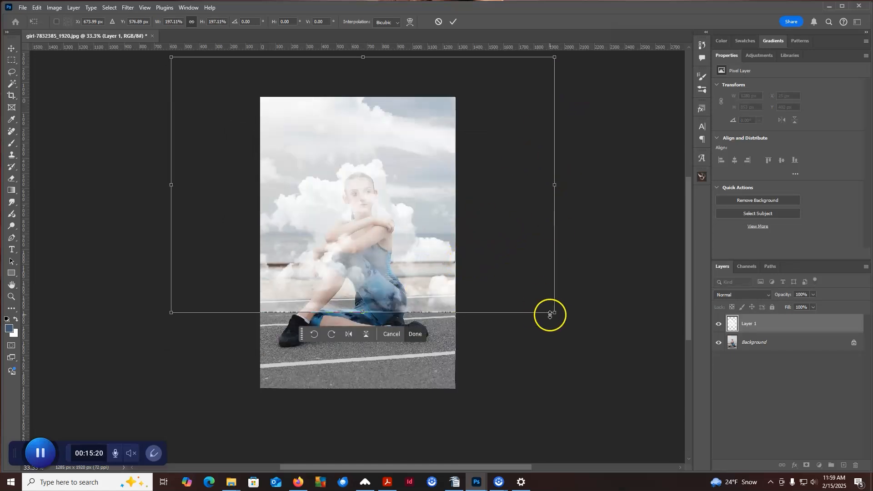
pyautogui.moveTo(554, 310); pyautogui.dragTo(530, 296)
pyautogui.moveTo(441, 263); pyautogui.dragTo(443, 244)
pyautogui.press('Return')
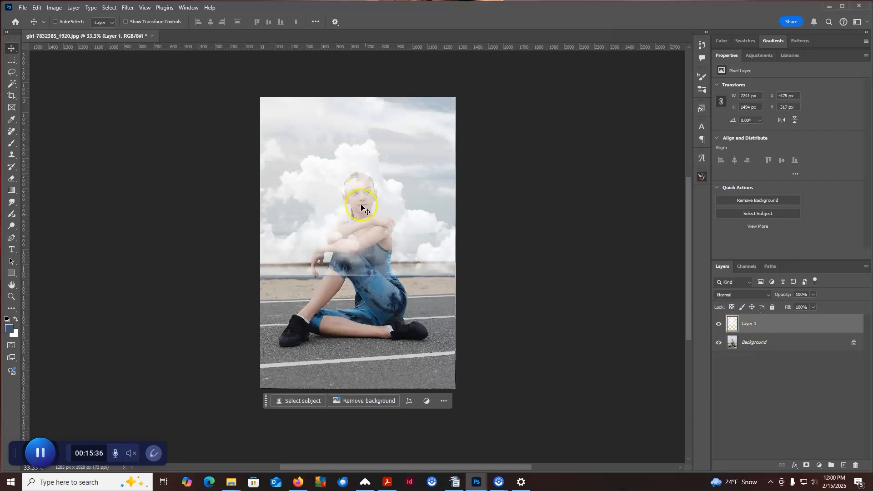
# Hide the cloud layer and select the girl on the Background layer with Select Subject.
pyautogui.click(719, 324)
pyautogui.click(768, 344)
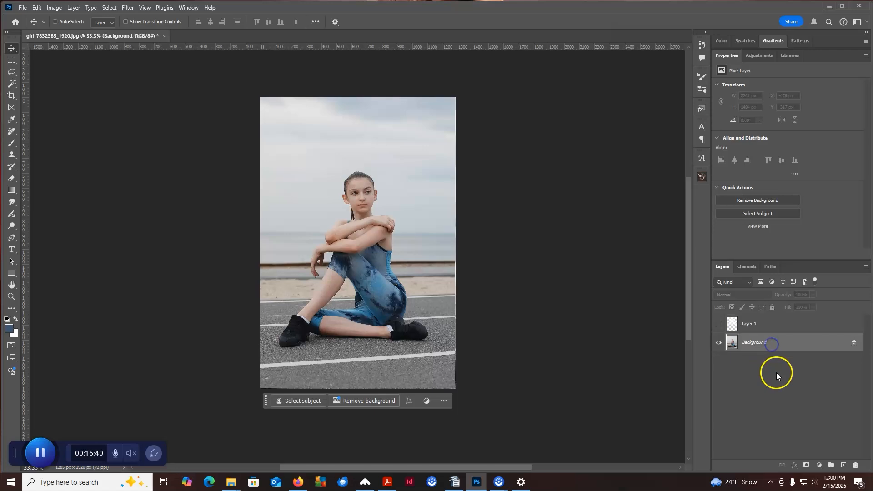
pyautogui.click(764, 322)
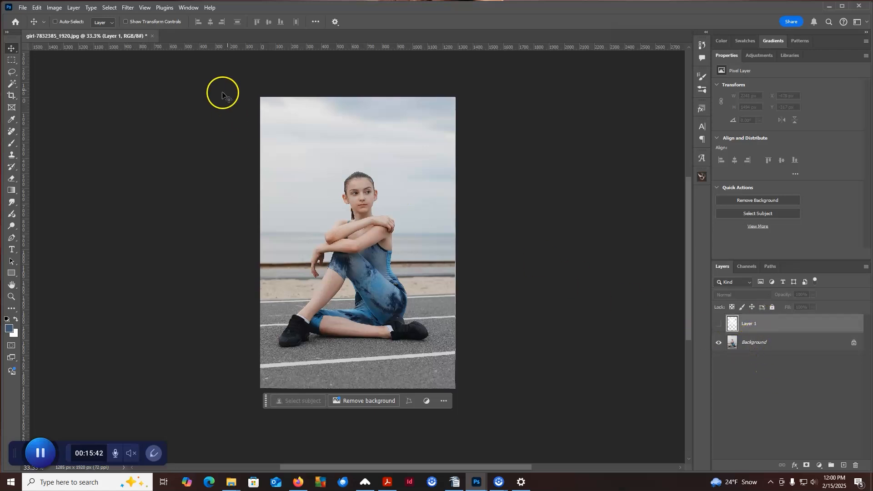
pyautogui.click(110, 9)
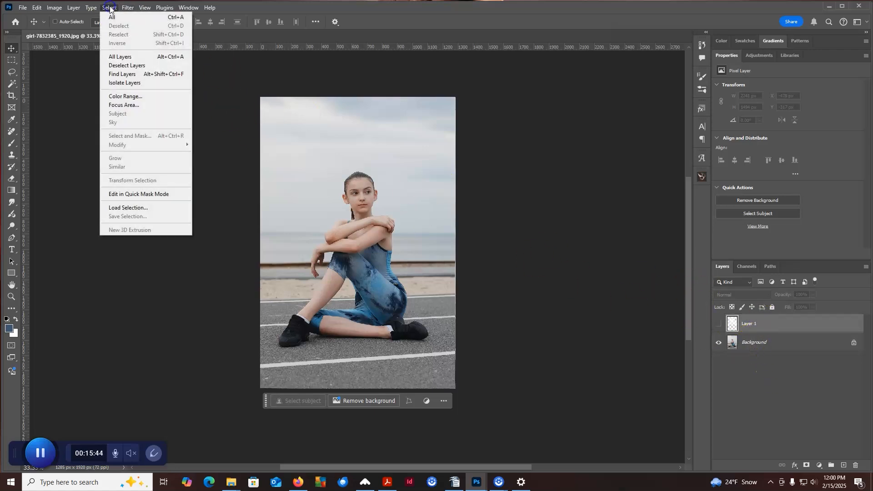
pyautogui.click(791, 342)
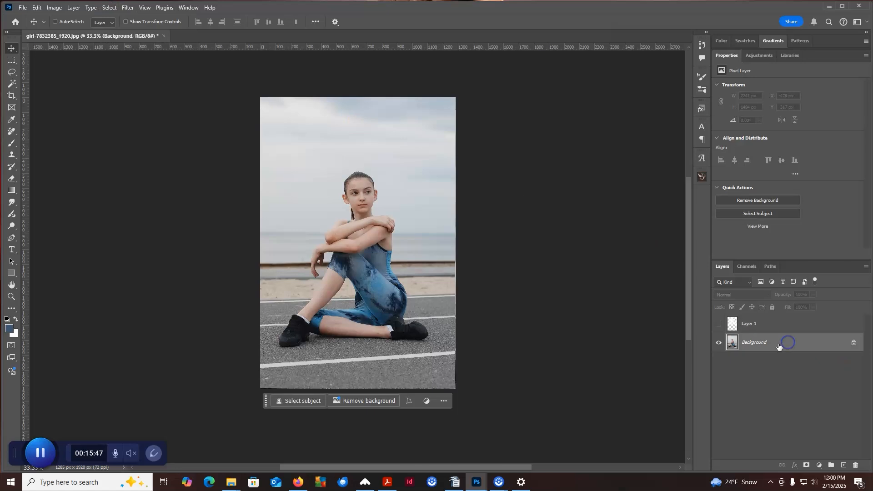
pyautogui.click(105, 9)
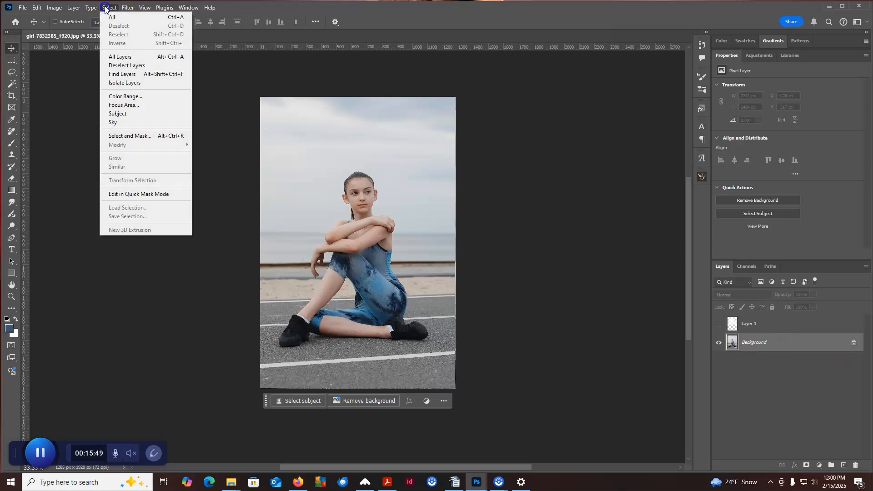
pyautogui.click(112, 113)
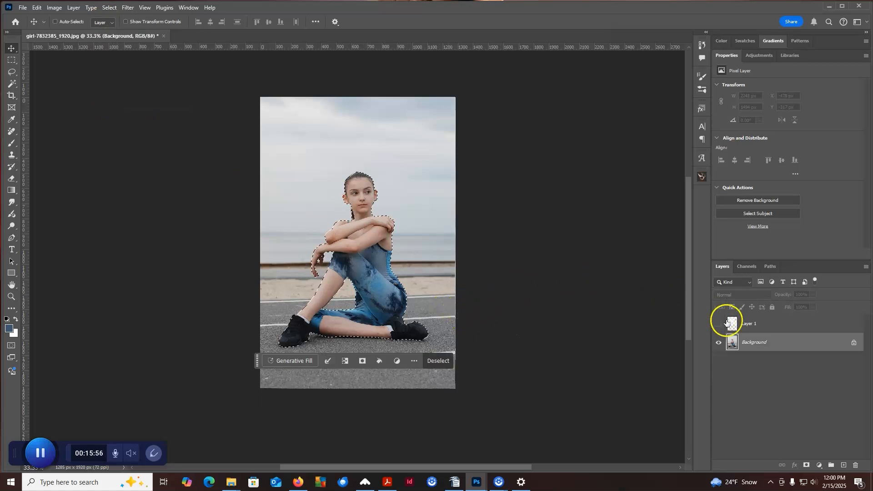
# Show the cloud layer, mask it with the girl selection, and invert the mask so the clouds sit behind her.
pyautogui.click(729, 324)
pyautogui.click(719, 326)
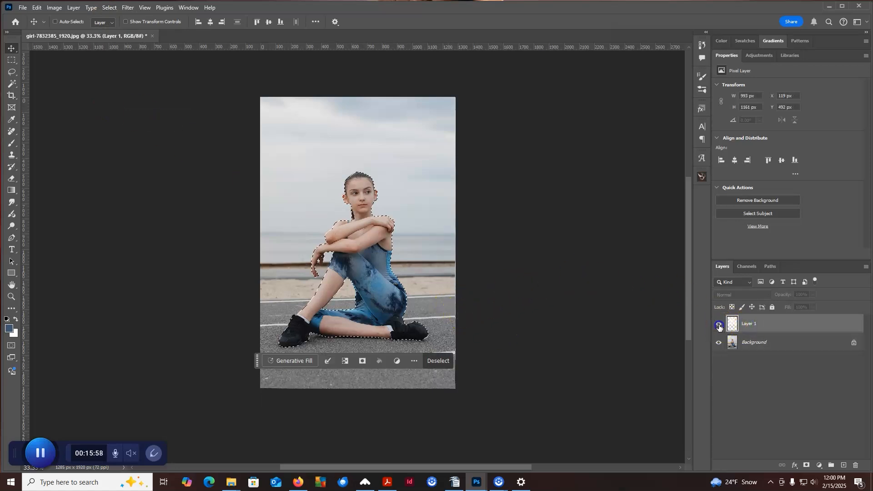
pyautogui.click(807, 465)
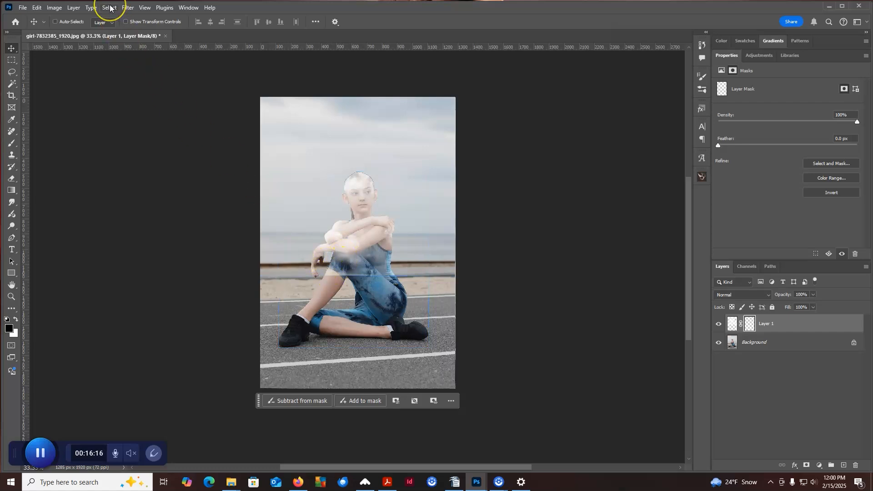
pyautogui.click(56, 8)
pyautogui.moveTo(63, 35)
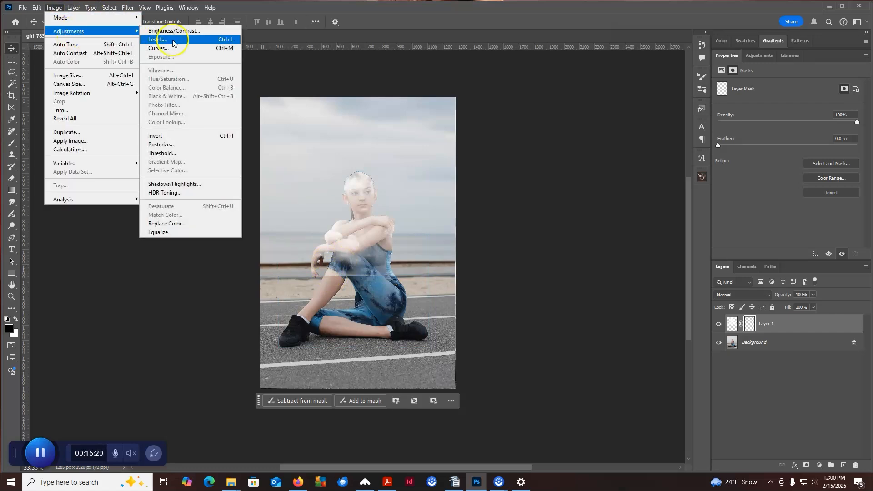
pyautogui.click(179, 138)
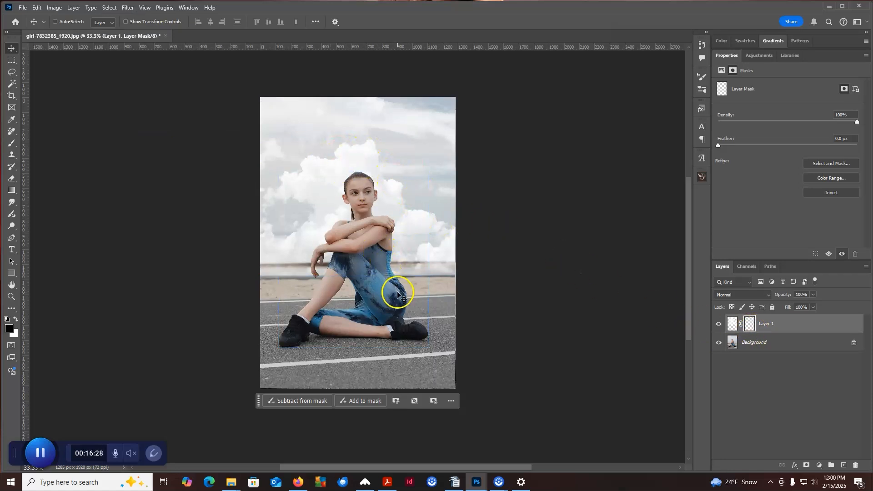
# Unlink the cloud layer from its mask and shift the clouds leftward to about X -956 px, Y -365 px.
pyautogui.click(734, 324)
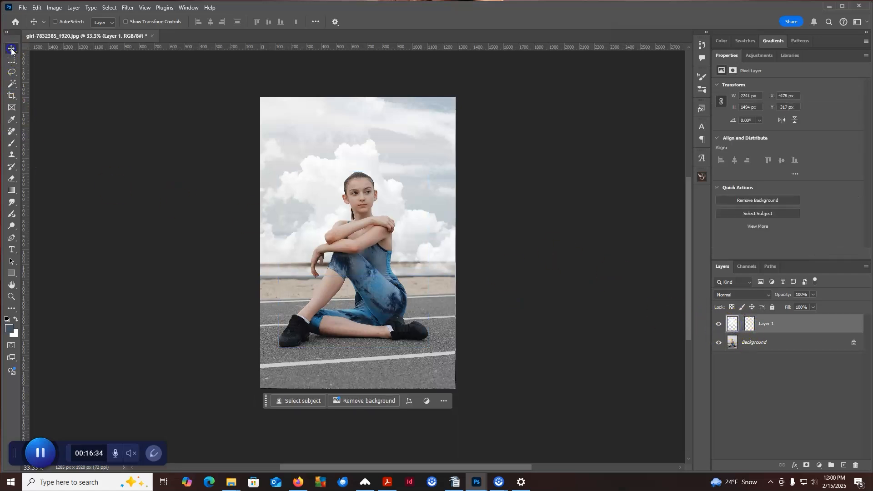
pyautogui.moveTo(415, 171); pyautogui.dragTo(344, 168)
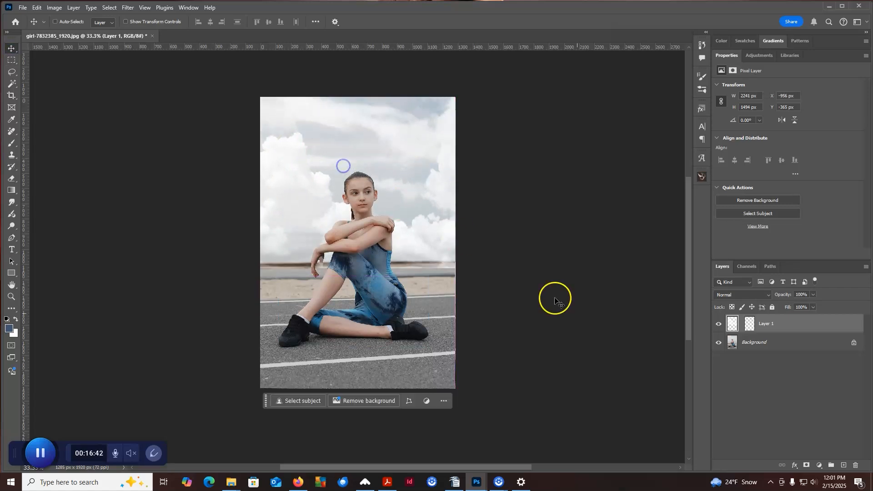
# Add an empty layer above the Background and sample blue 4a85a7 from the girl's outfit as the foreground color.
pyautogui.click(750, 343)
pyautogui.click(844, 465)
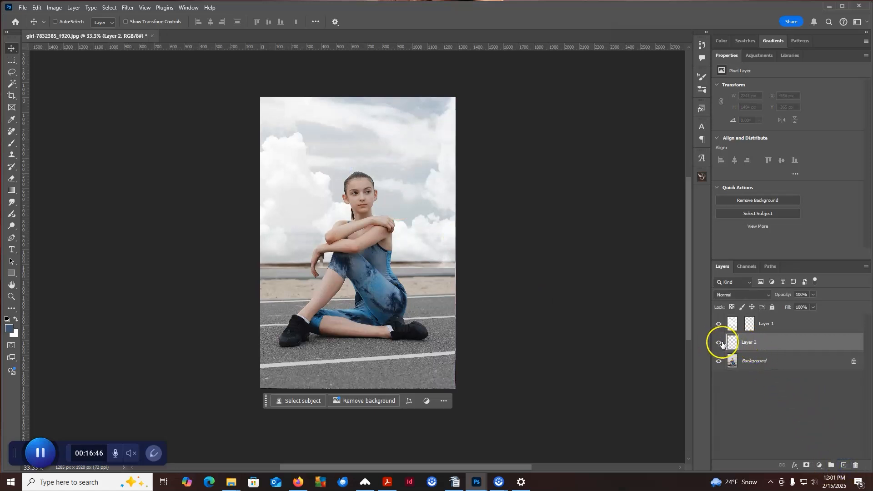
pyautogui.click(12, 143)
pyautogui.click(7, 329)
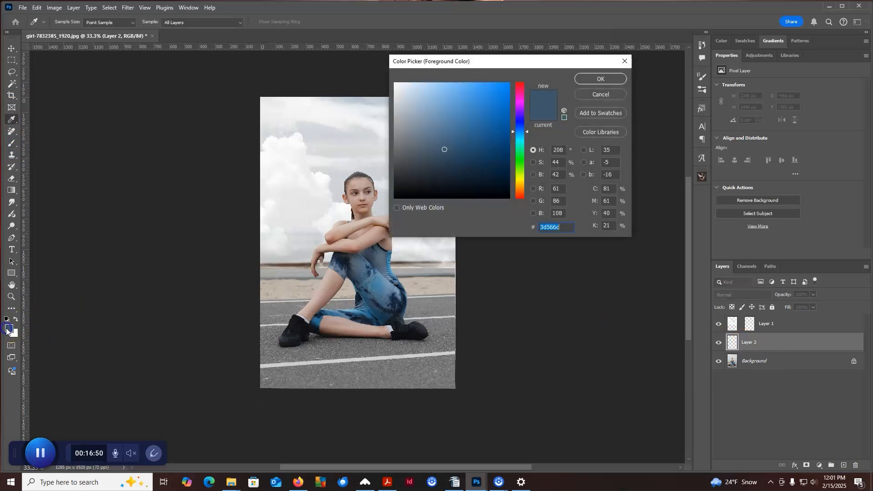
pyautogui.click(380, 286)
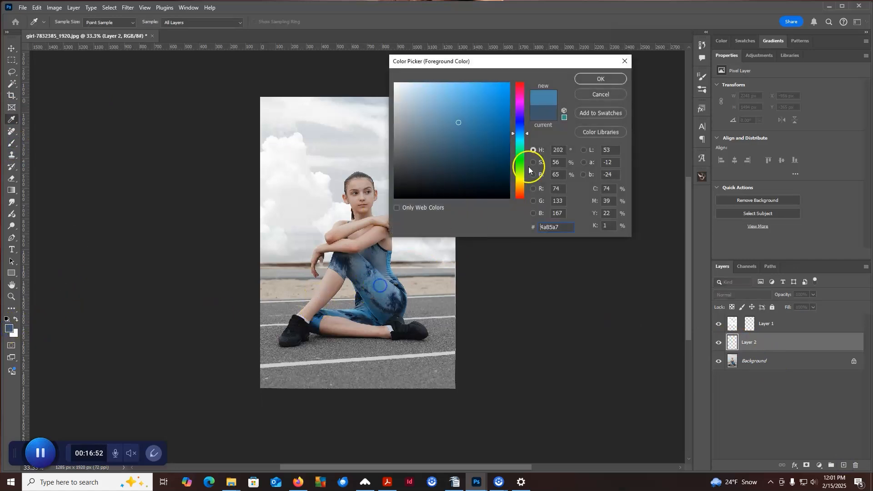
pyautogui.click(587, 80)
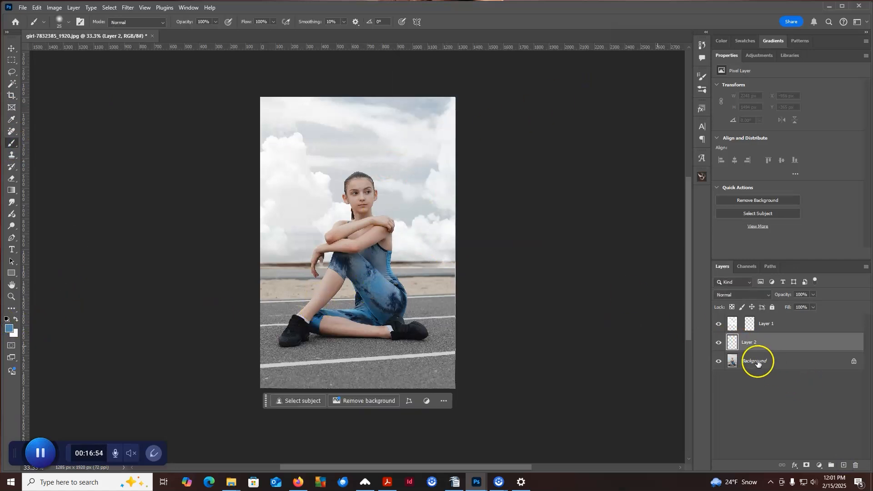
# Fill the new layer with a blue sampled from the girl's outfit, in Normal mode at 100% opacity.
pyautogui.click(39, 8)
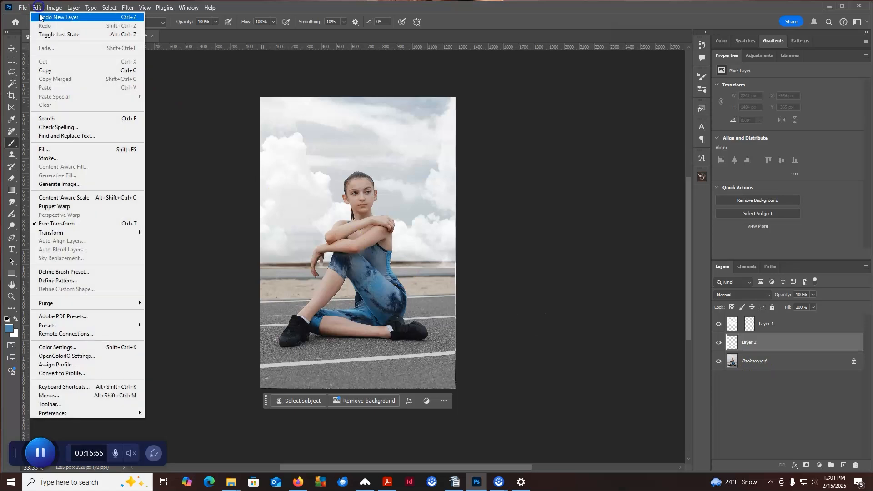
pyautogui.click(42, 148)
pyautogui.click(586, 180)
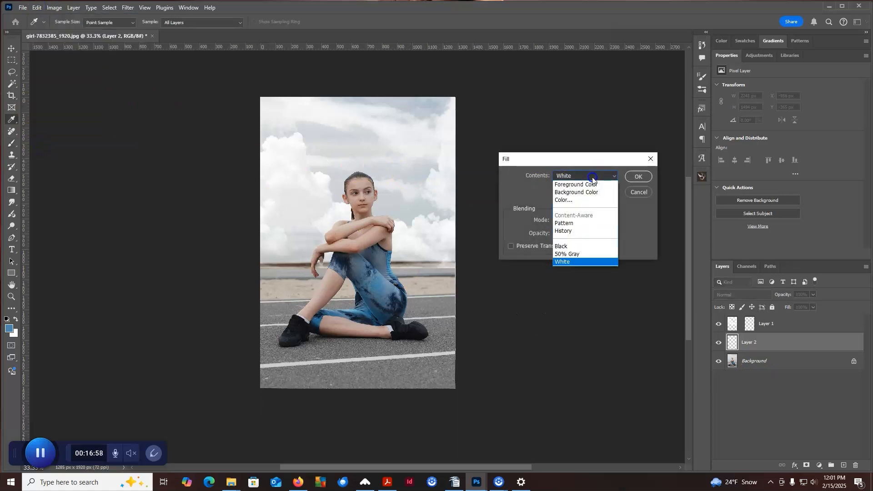
pyautogui.click(575, 199)
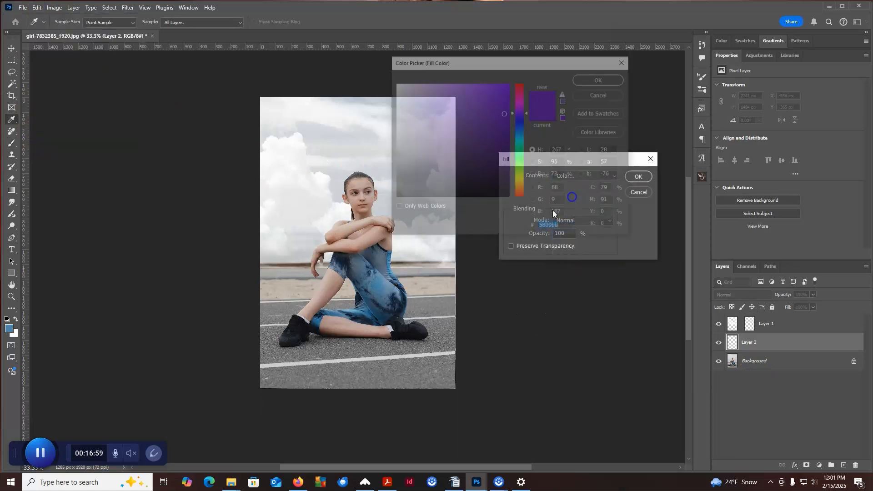
pyautogui.click(382, 278)
pyautogui.click(596, 79)
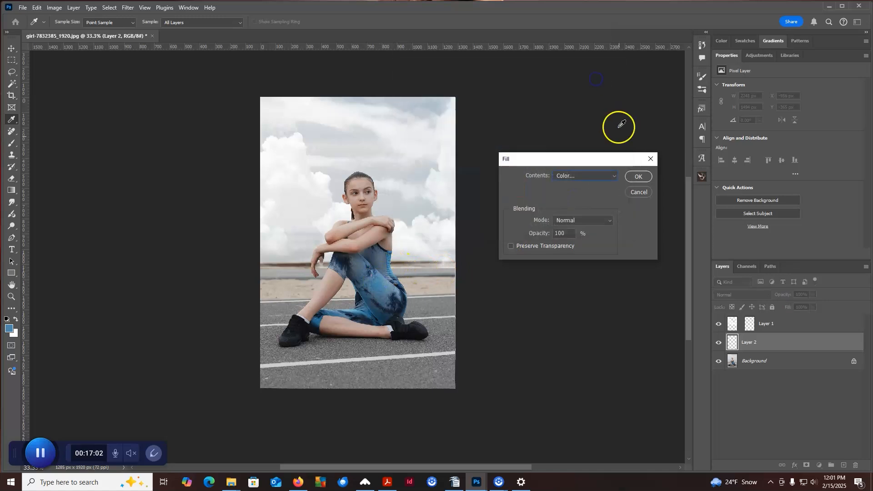
pyautogui.click(638, 177)
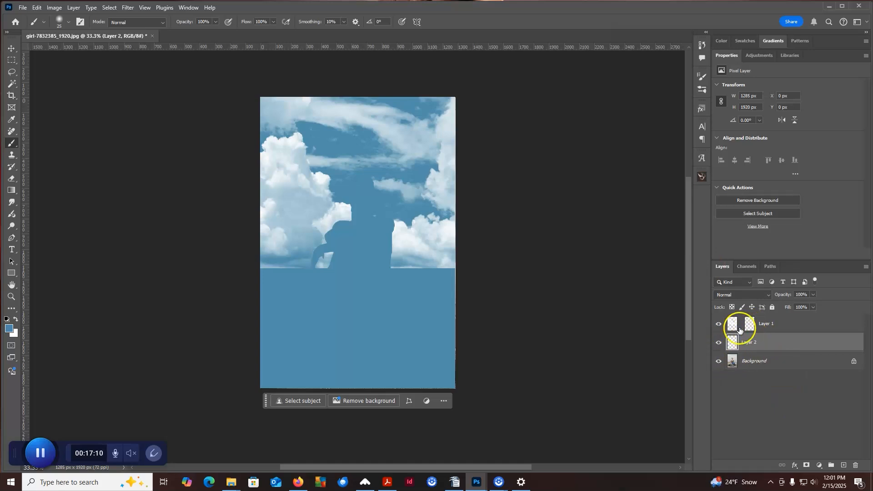
# Hide the cloud and blue fill layers and select the girl on the Background layer with Select Subject.
pyautogui.moveTo(719, 324); pyautogui.dragTo(719, 343)
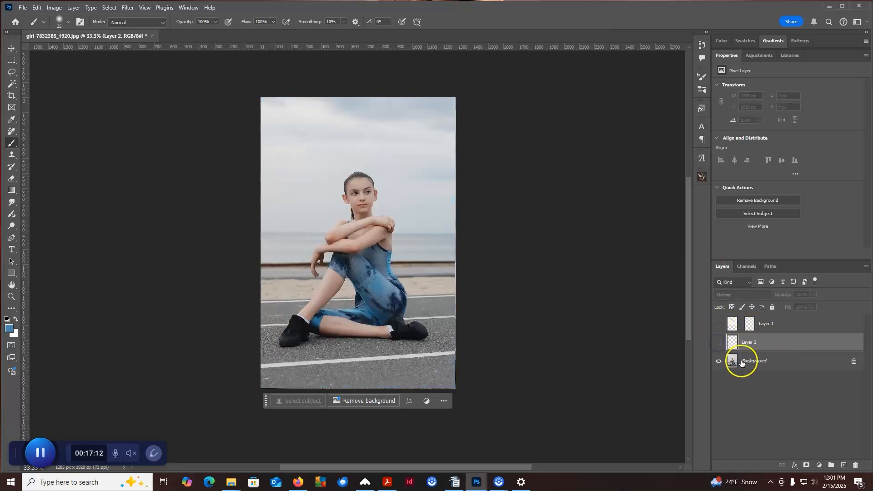
pyautogui.click(742, 362)
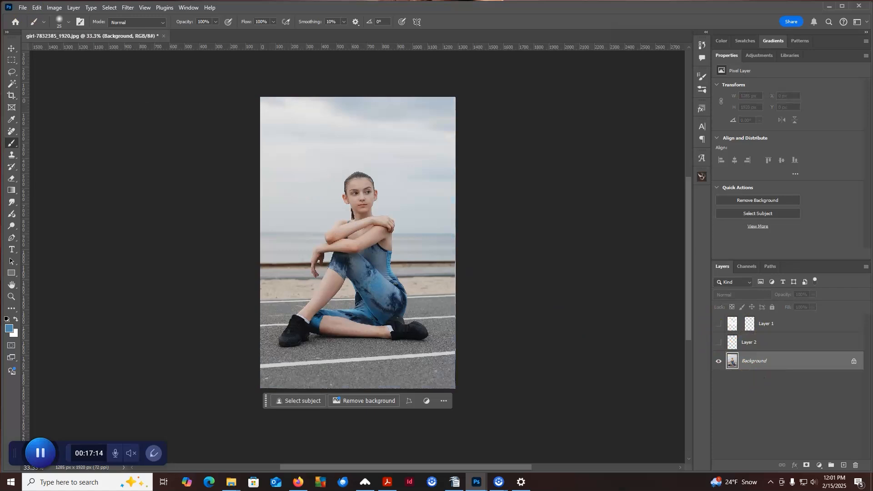
pyautogui.click(111, 7)
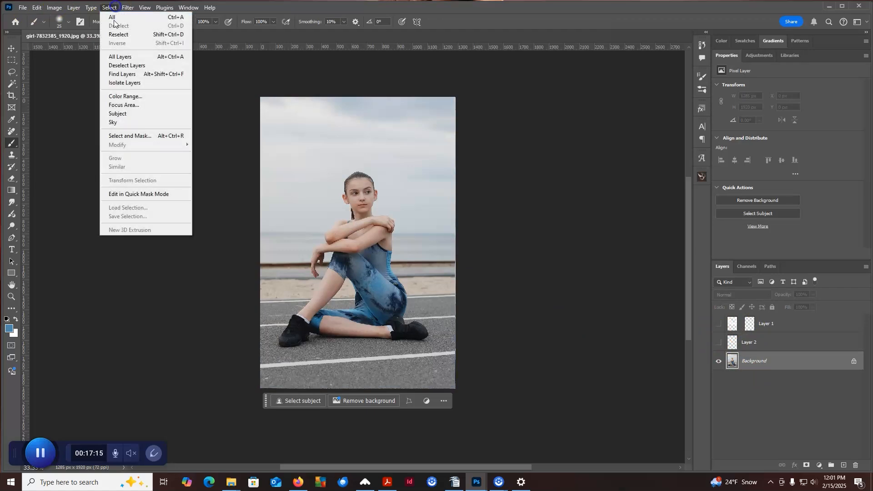
pyautogui.click(117, 113)
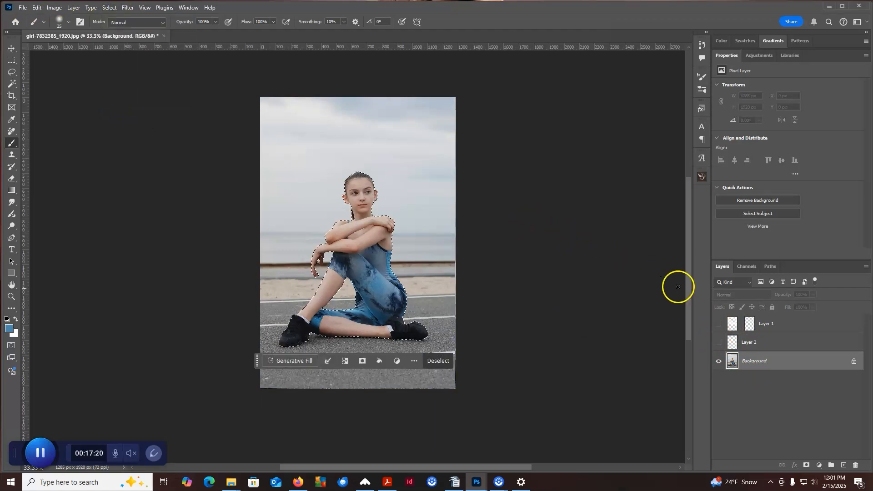
# Show the blue fill layer, mask it with the girl selection, and invert the mask so the blue surrounds her.
pyautogui.click(751, 348)
pyautogui.click(720, 345)
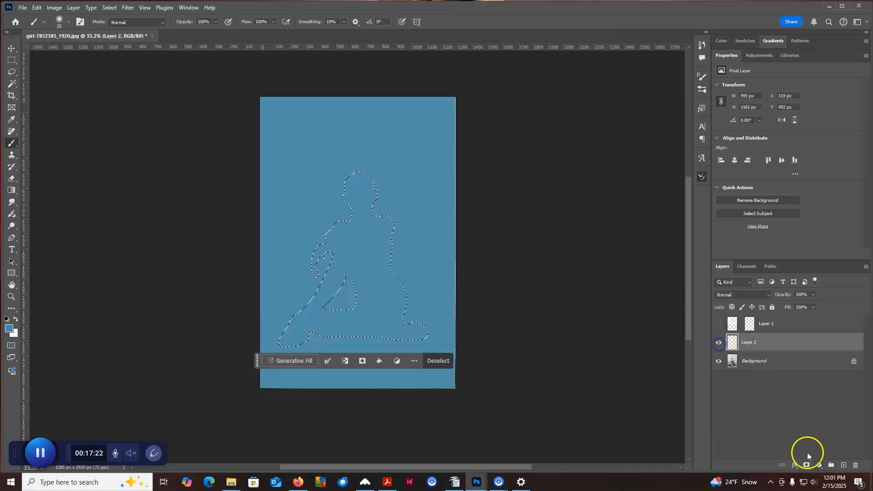
pyautogui.click(806, 465)
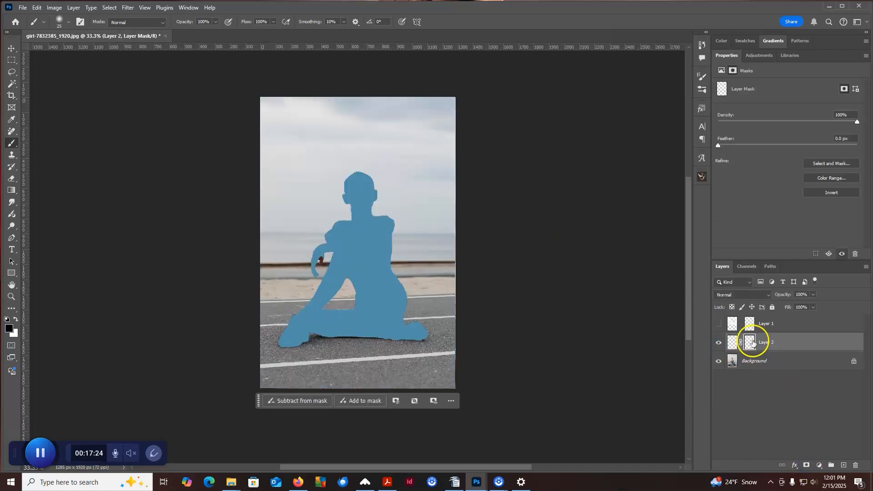
pyautogui.click(55, 7)
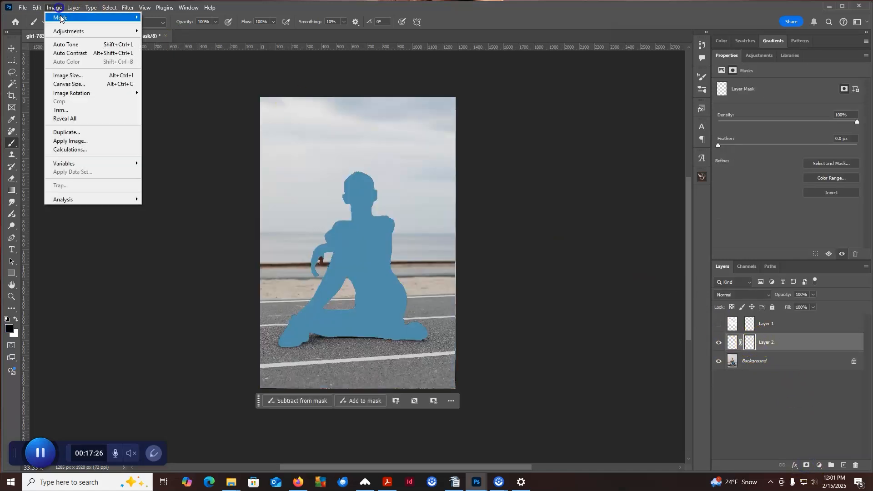
pyautogui.moveTo(68, 31)
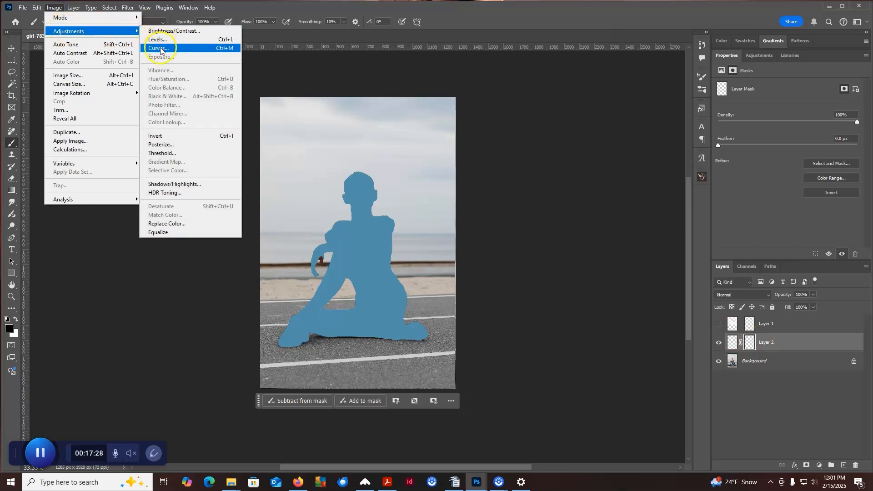
pyautogui.click(158, 136)
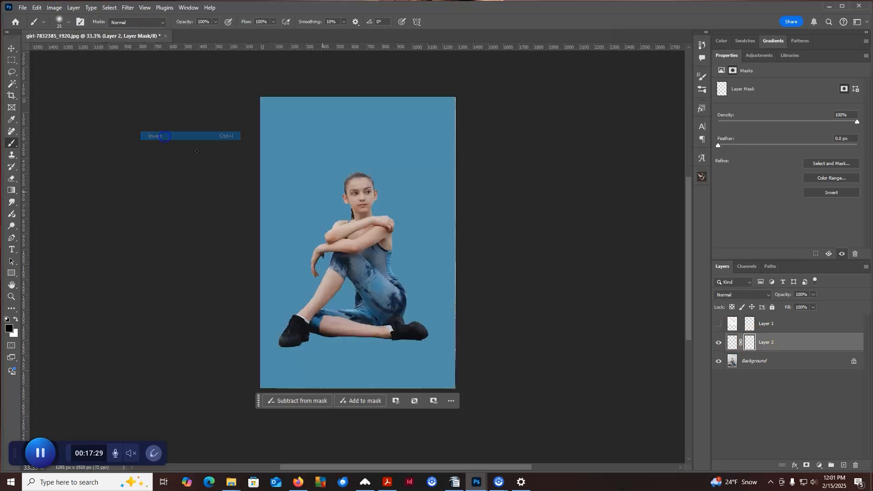
# Set the blue fill layer's blend mode to Multiply and show the cloud layer again.
pyautogui.click(767, 345)
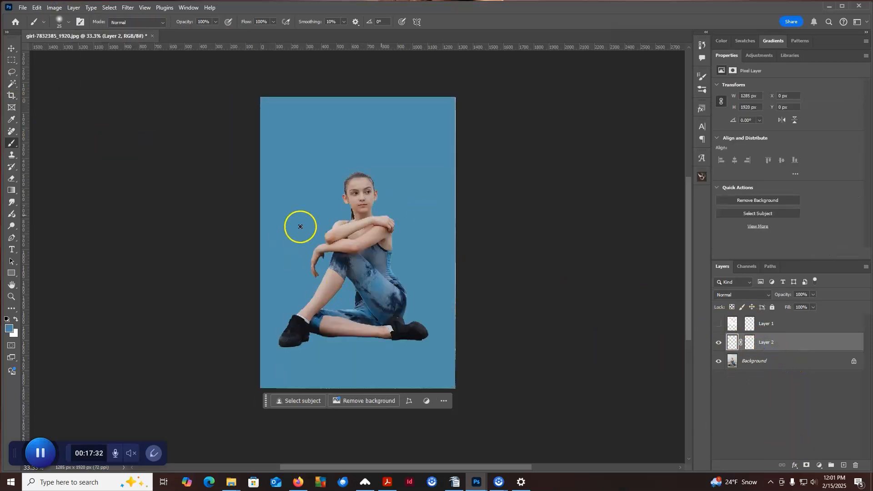
pyautogui.click(764, 295)
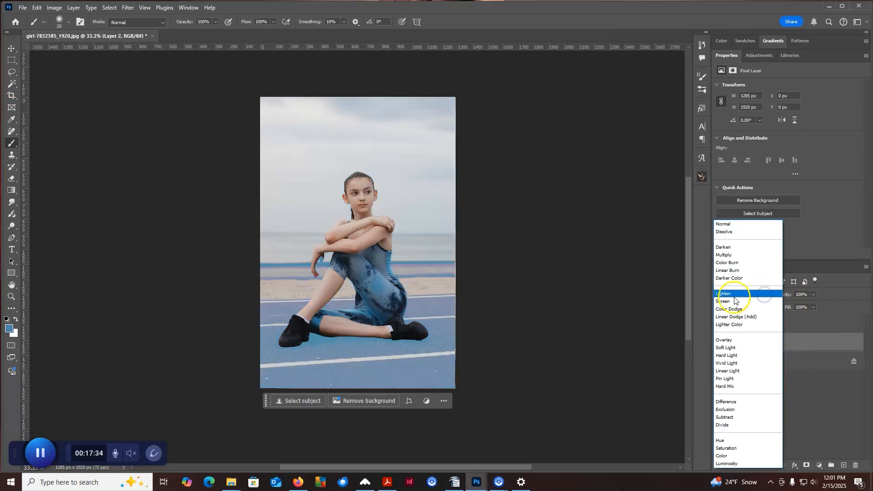
pyautogui.click(729, 256)
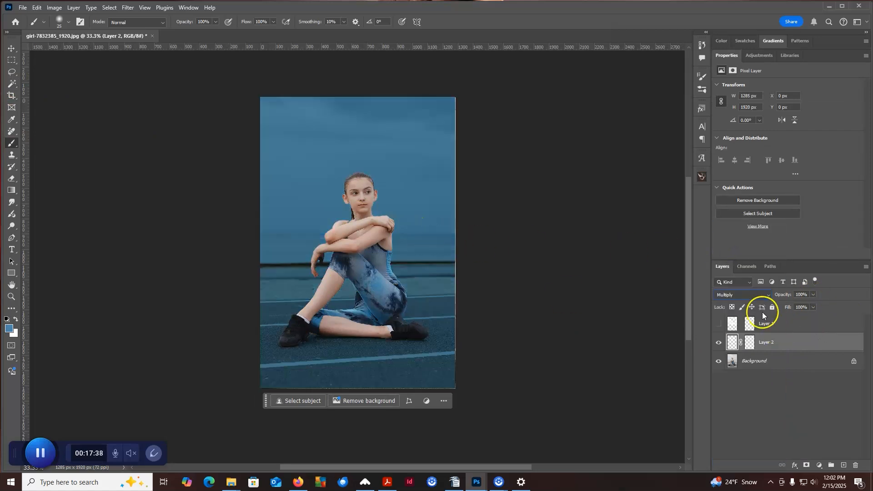
pyautogui.click(720, 324)
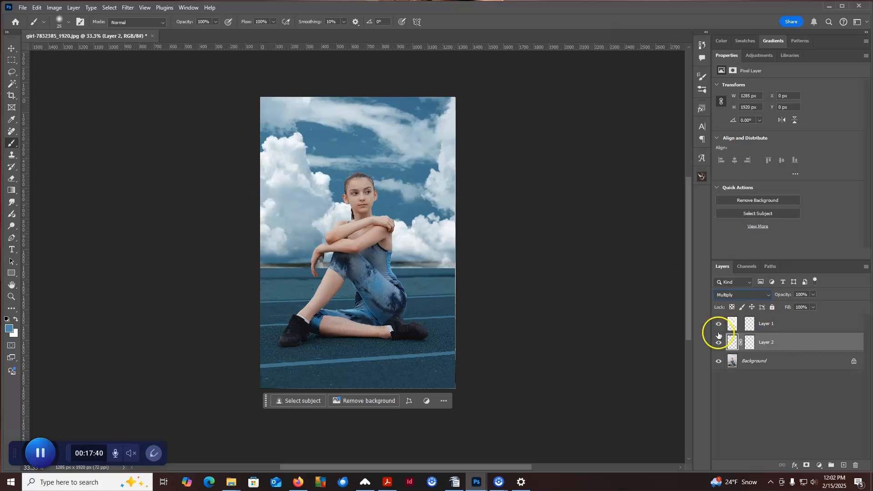
# Target the blue fill layer's mask and outline the ground below the horizon with the Polygonal Lasso at 0 px feather.
pyautogui.click(774, 326)
pyautogui.click(772, 347)
pyautogui.click(751, 343)
pyautogui.press('d')
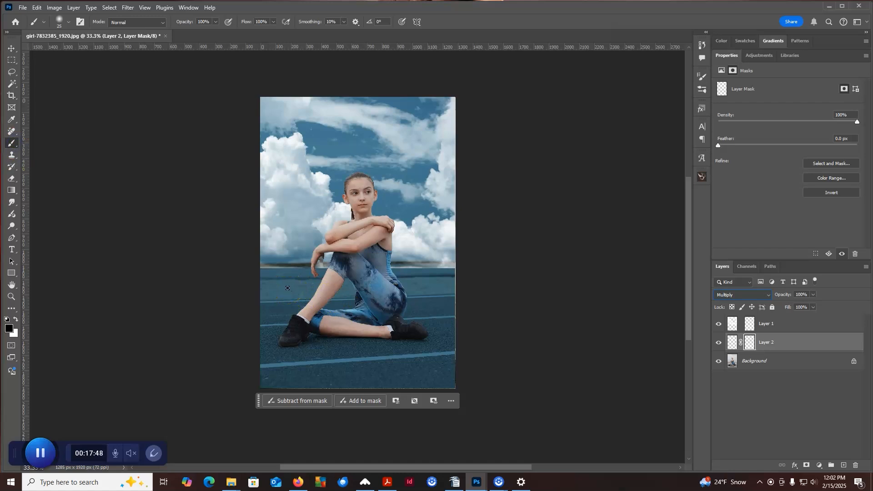
pyautogui.moveTo(11, 73); pyautogui.dragTo(35, 90)
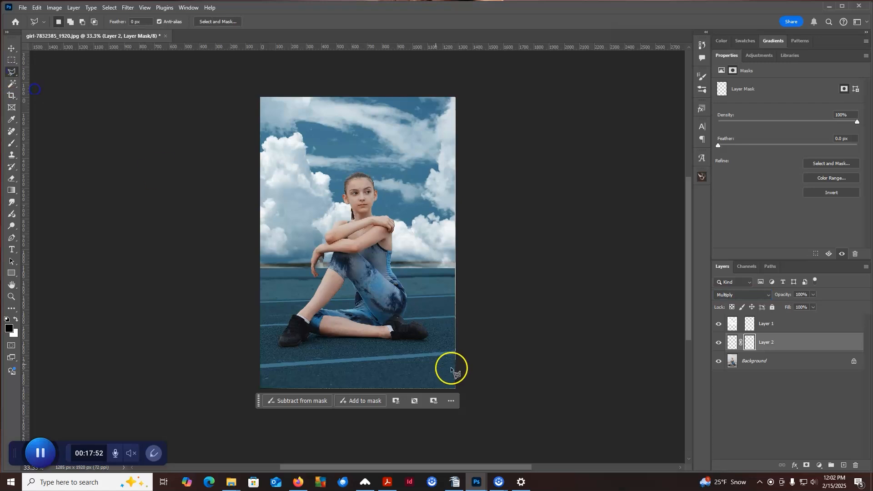
pyautogui.click(257, 268)
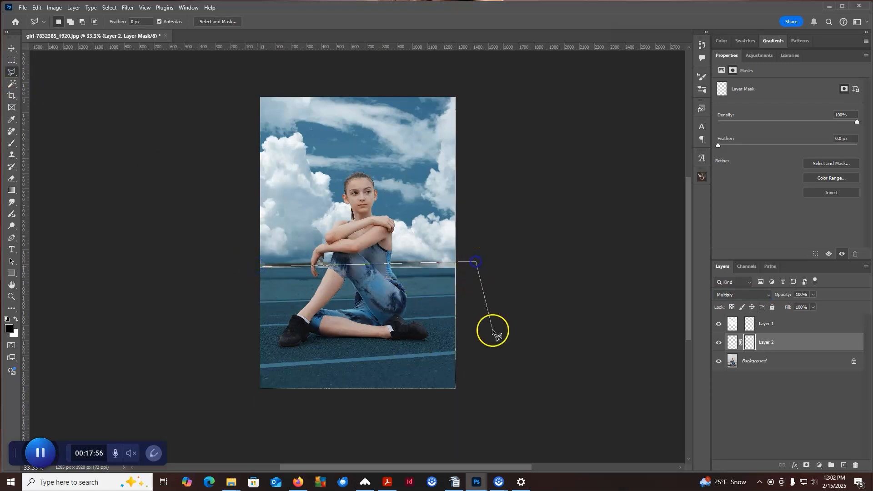
pyautogui.click(480, 413)
pyautogui.click(215, 403)
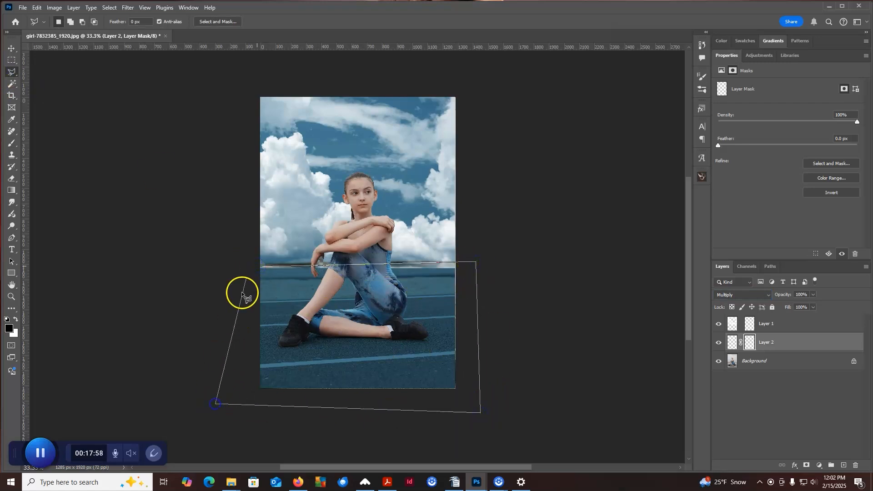
pyautogui.click(263, 268)
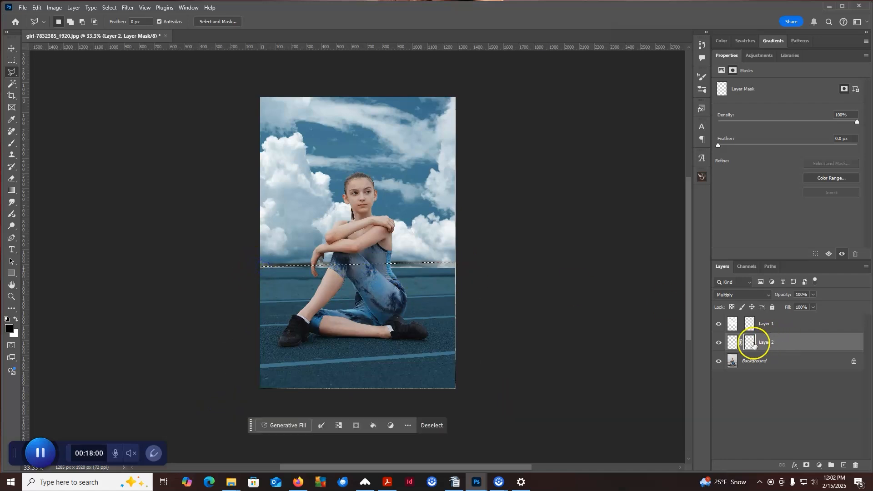
# Fill the selected ground area of the blue layer's mask with black in Normal mode at 100% opacity, and deselect.
pyautogui.click(730, 345)
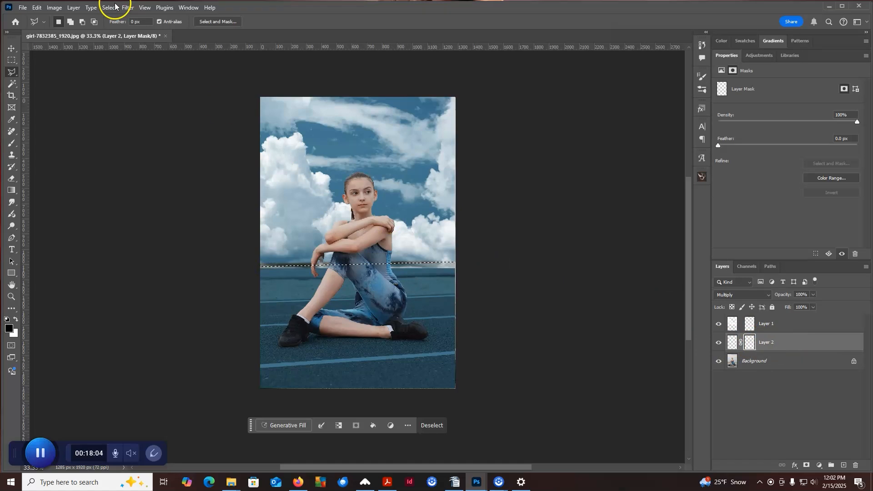
pyautogui.click(38, 8)
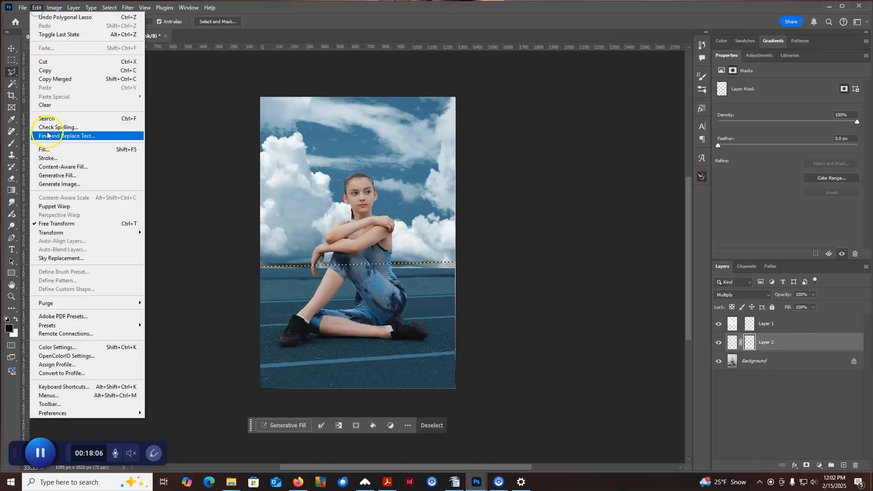
pyautogui.click(49, 150)
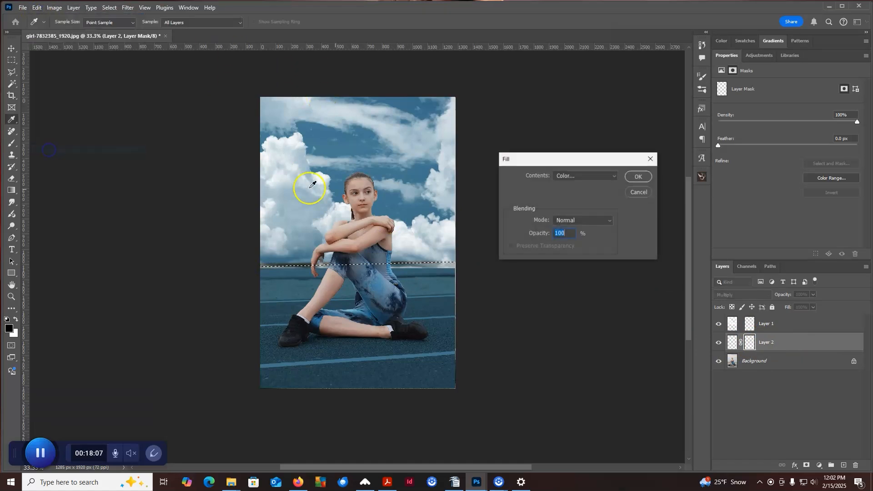
pyautogui.click(609, 176)
pyautogui.click(574, 244)
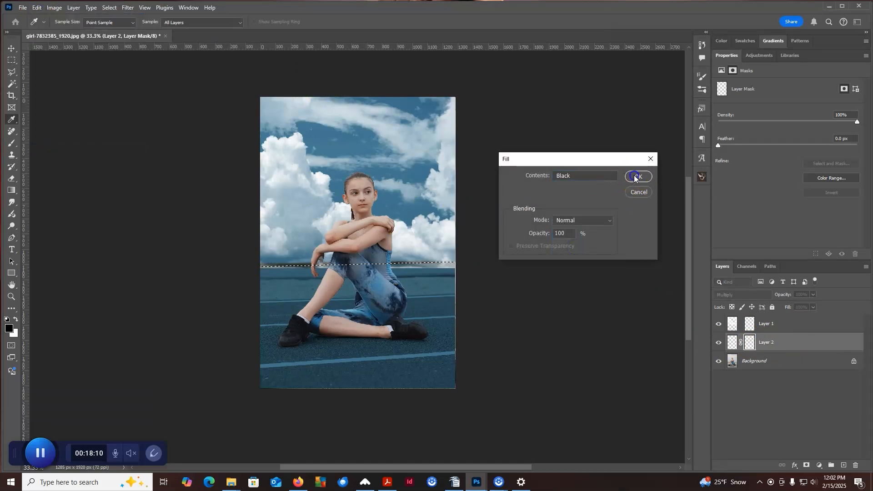
pyautogui.click(635, 177)
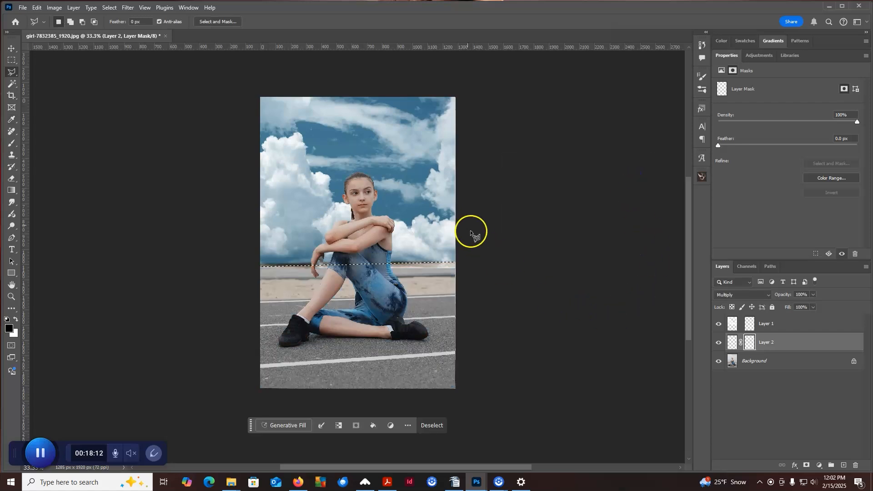
pyautogui.hotkey('ctrl', 'd')
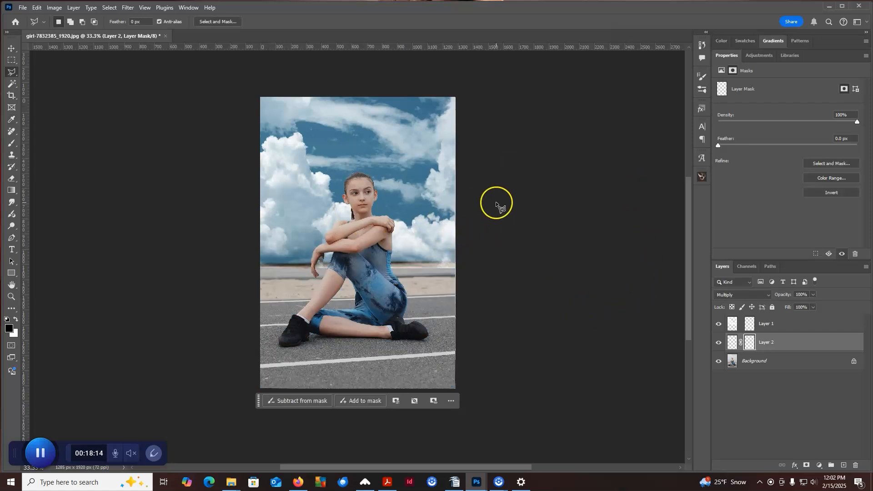